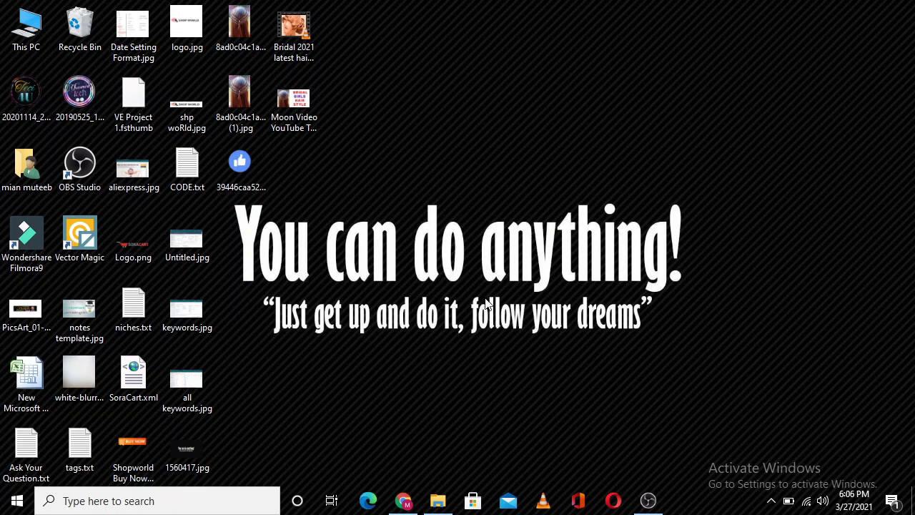
Switch to Chrome and look over the My Doll page's header and its list of uploaded videos
left_click(402, 499)
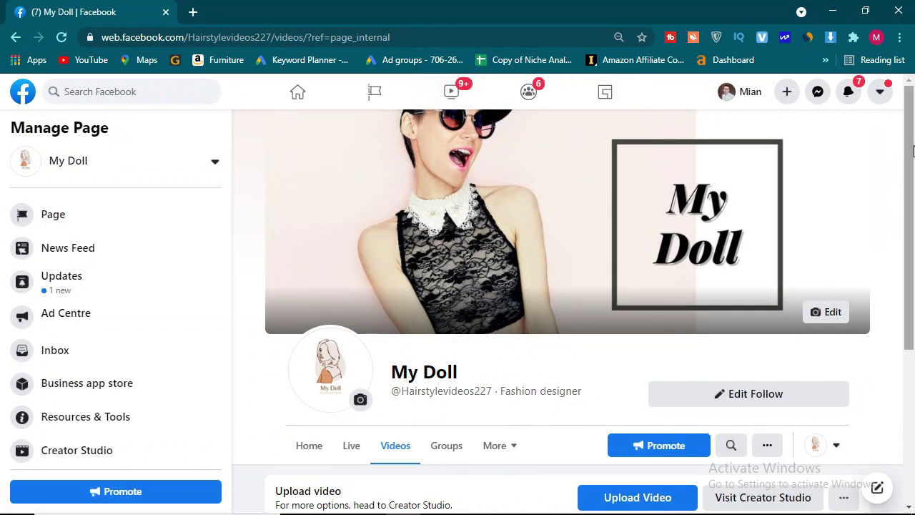
left_click_drag(910, 152, 913, 344)
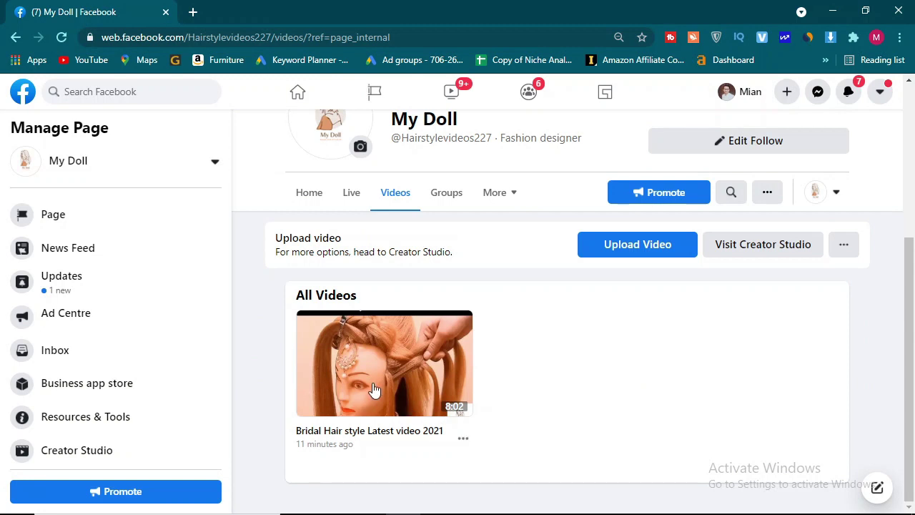
mouse_move(418, 381)
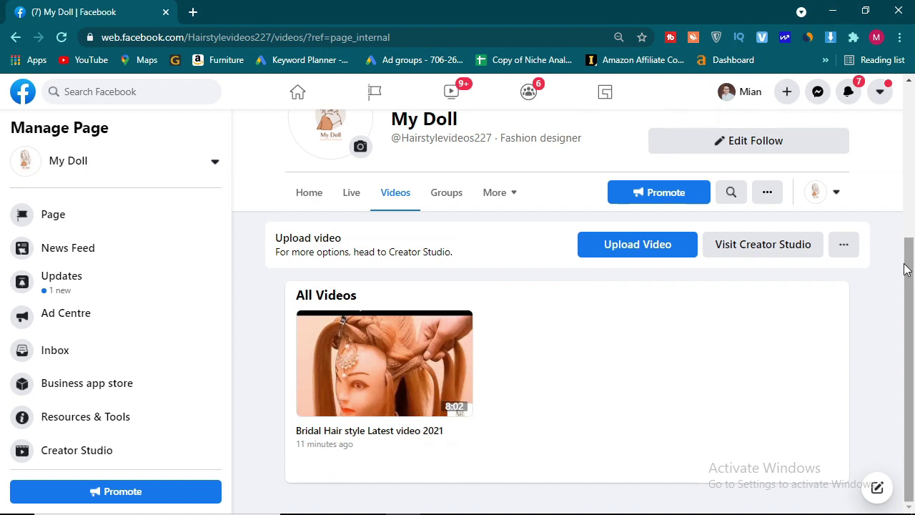
left_click_drag(910, 288, 906, 351)
scroll(886, 237, "up", 4)
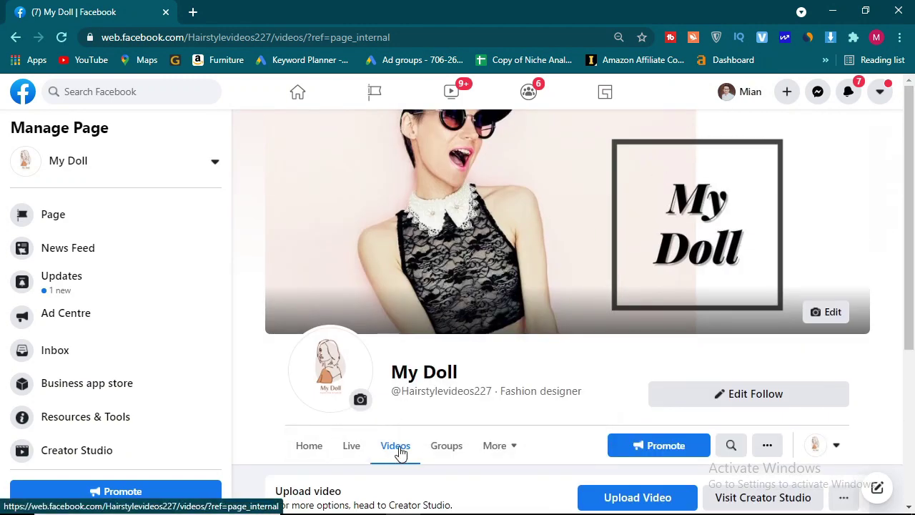
scroll(912, 251, "down", 2)
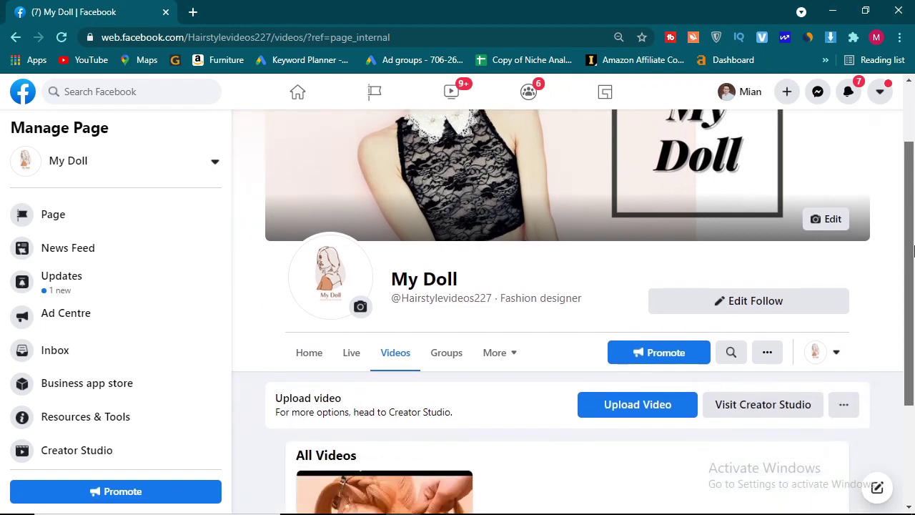
scroll(912, 250, "down", 1)
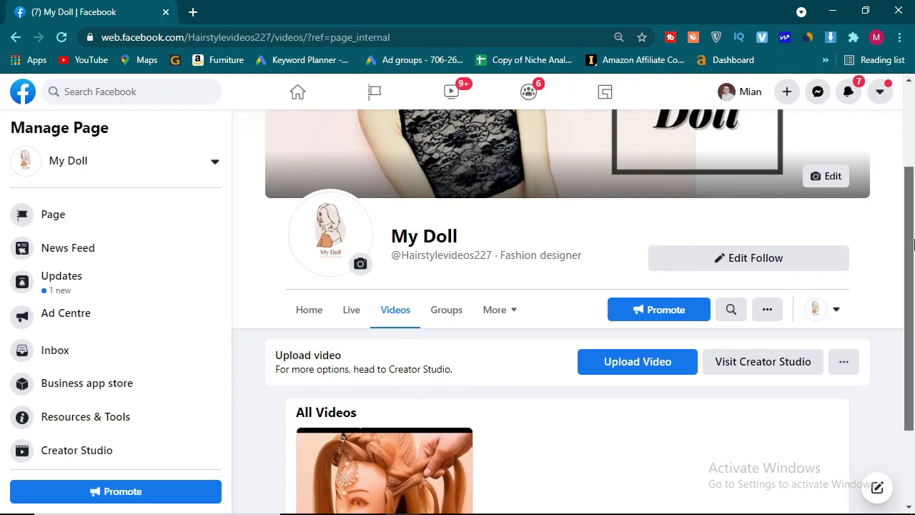
scroll(913, 379, "down", 2)
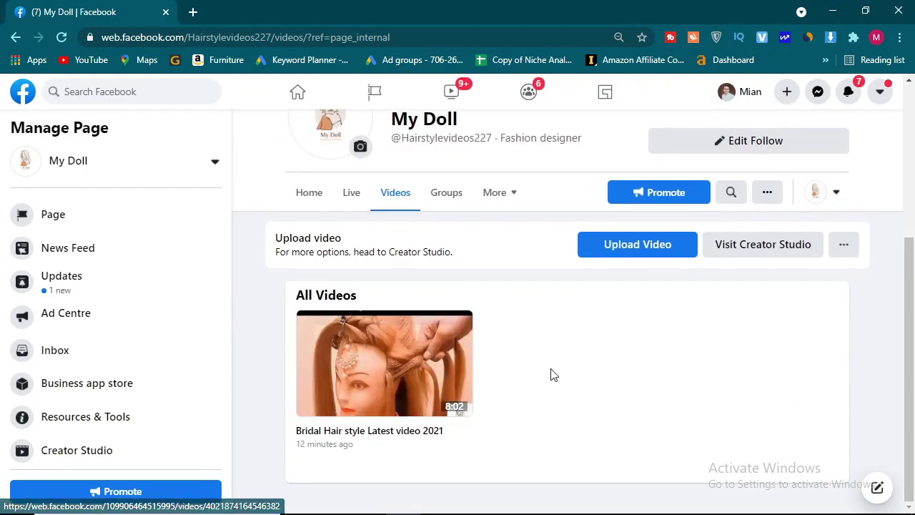
Visit Creator Studio for the My Doll page and view the post details of the "Bridal Hair style Latest video 2021" video
left_click(765, 246)
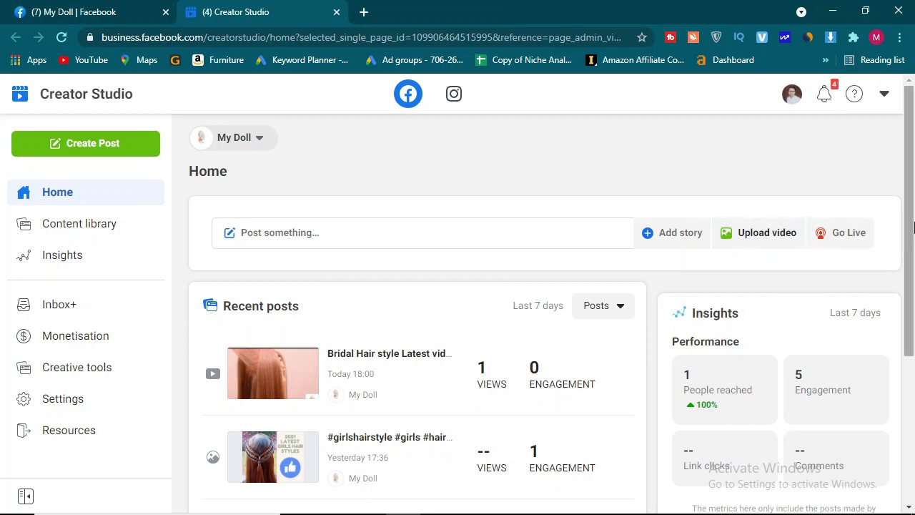
left_click_drag(912, 227, 912, 262)
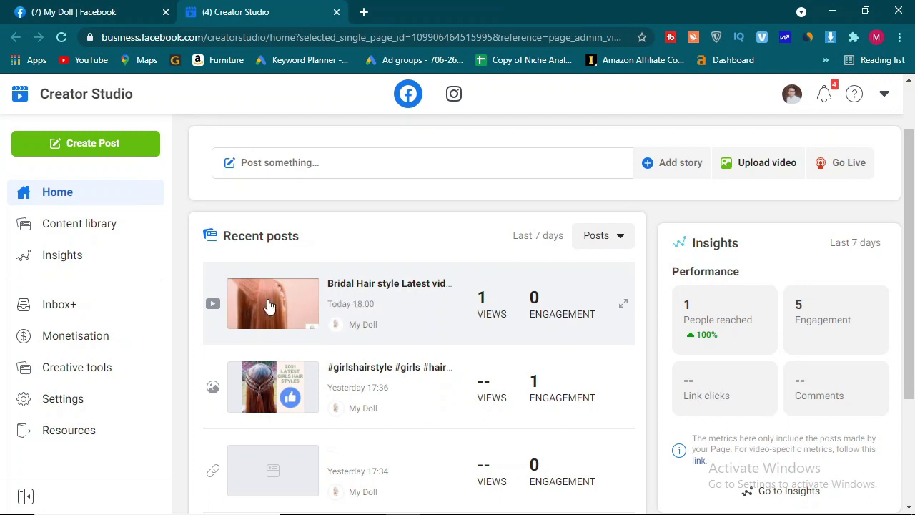
left_click(213, 306)
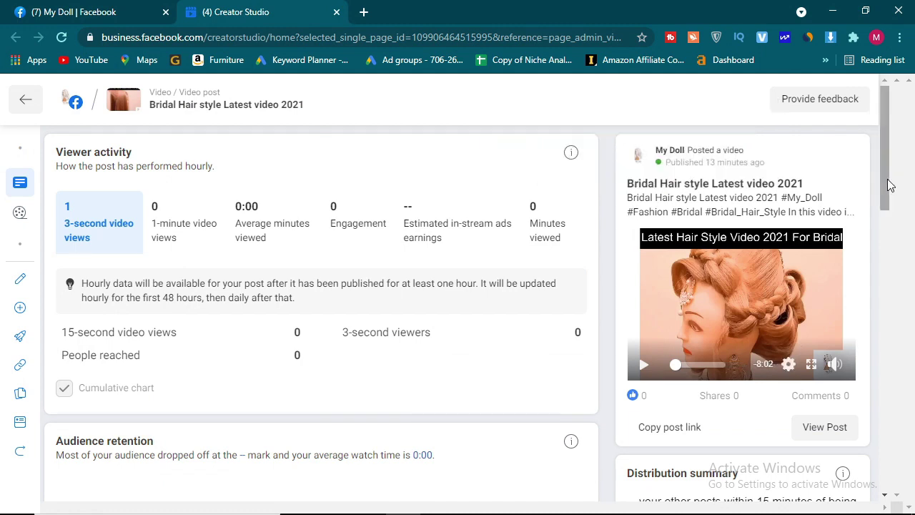
left_click_drag(886, 188, 890, 194)
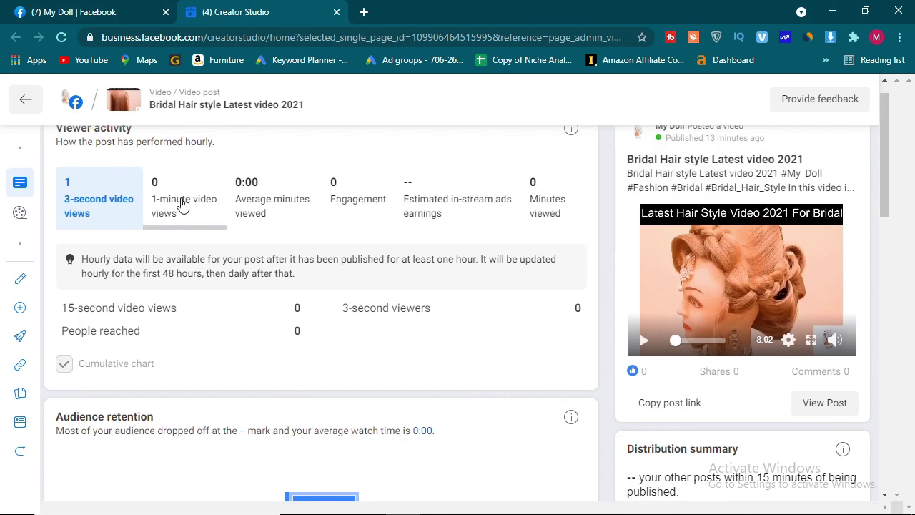
mouse_move(265, 216)
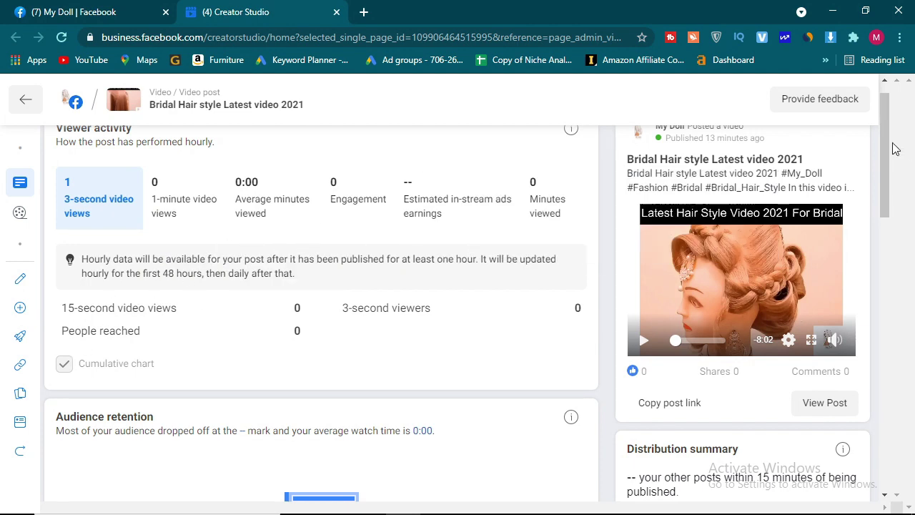
left_click_drag(886, 148, 911, 123)
Open the bridal hair style video post for editing and look through the available setting sections
mouse_move(15, 290)
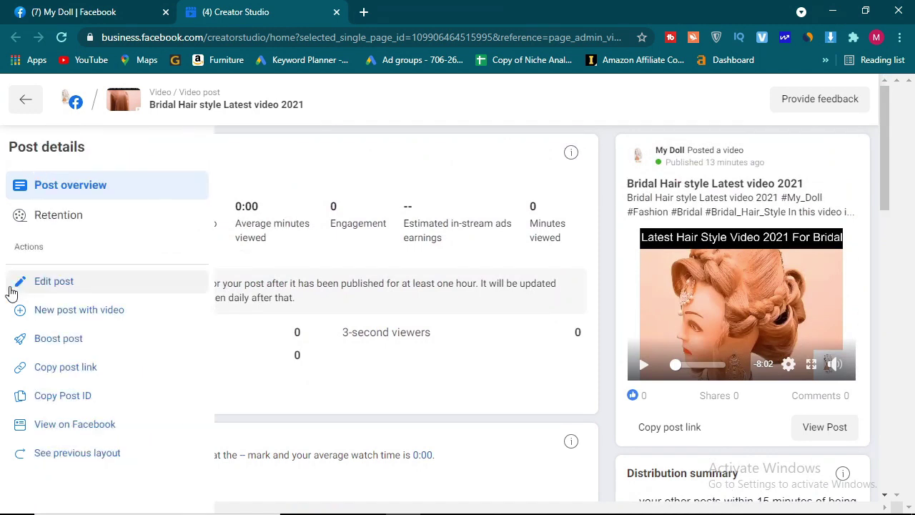
left_click(65, 290)
left_click(48, 281)
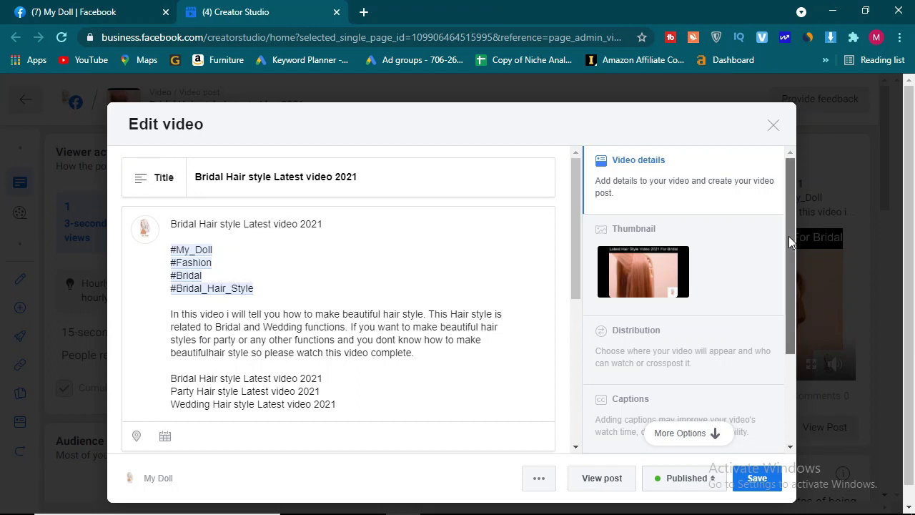
left_click_drag(788, 236, 790, 320)
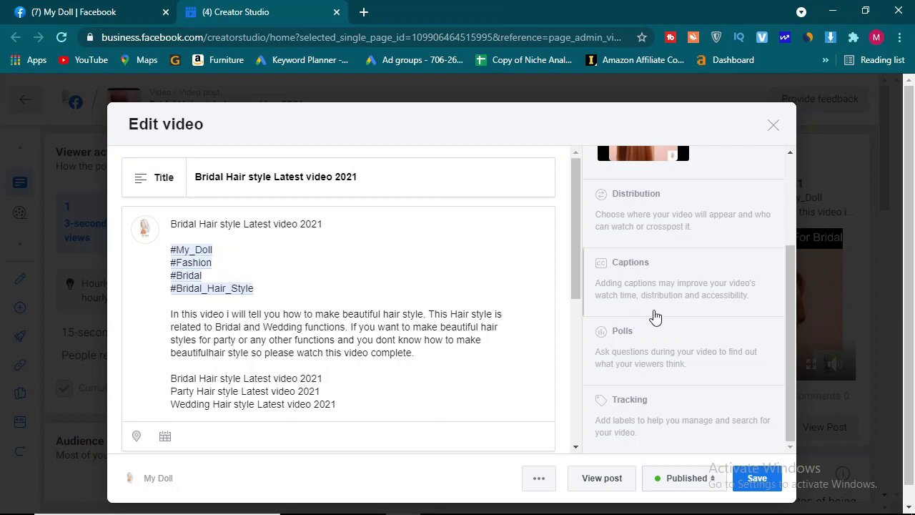
left_click_drag(794, 339, 778, 244)
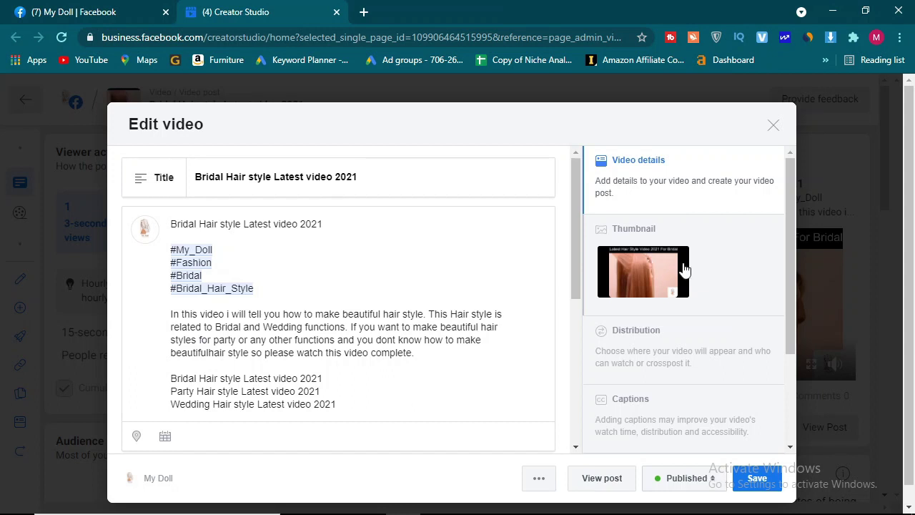
Go to the video's thumbnail settings and select the second auto-generated image as its thumbnail
left_click(643, 262)
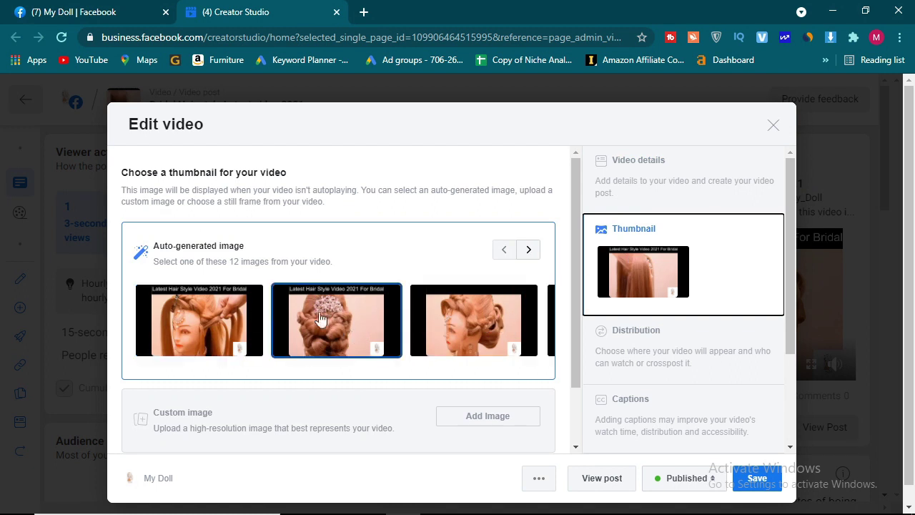
left_click(340, 320)
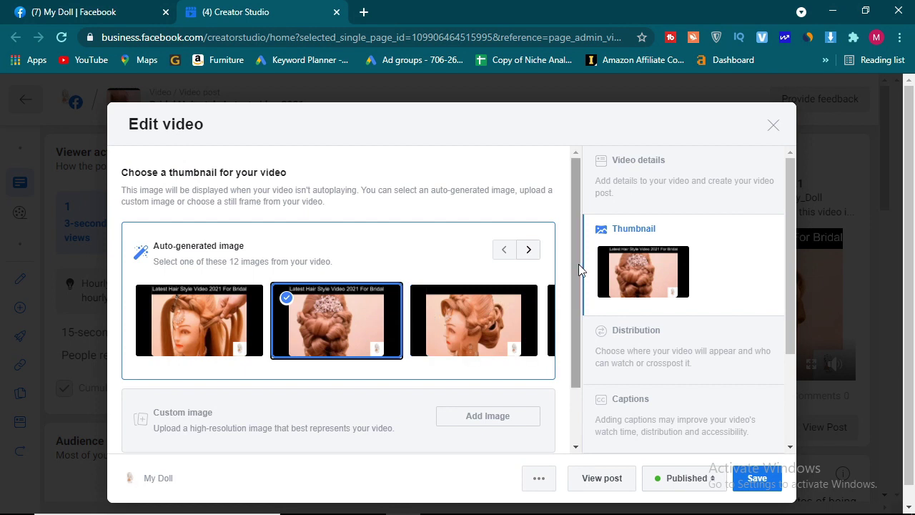
scroll(577, 308, "down", 1)
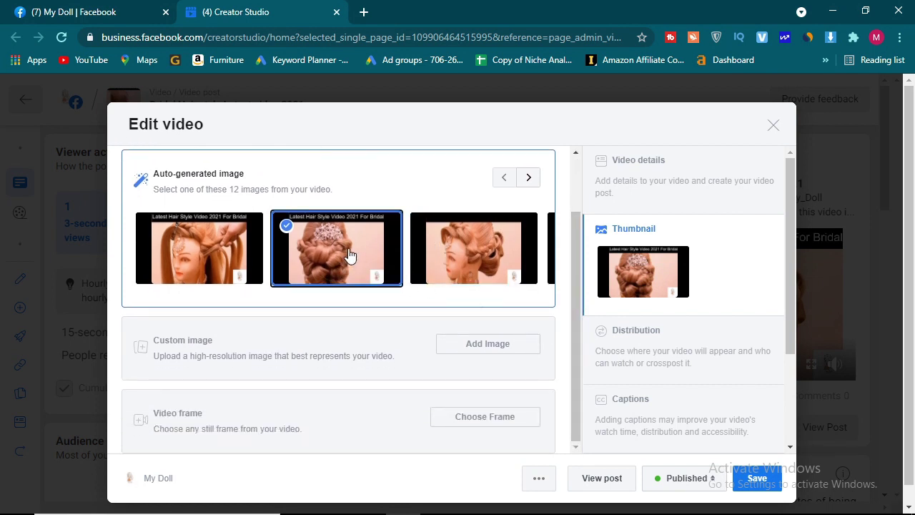
Upload Moon Video YouTube Thumbnail.png from the Desktop as the video's custom thumbnail and save the changes
left_click(484, 349)
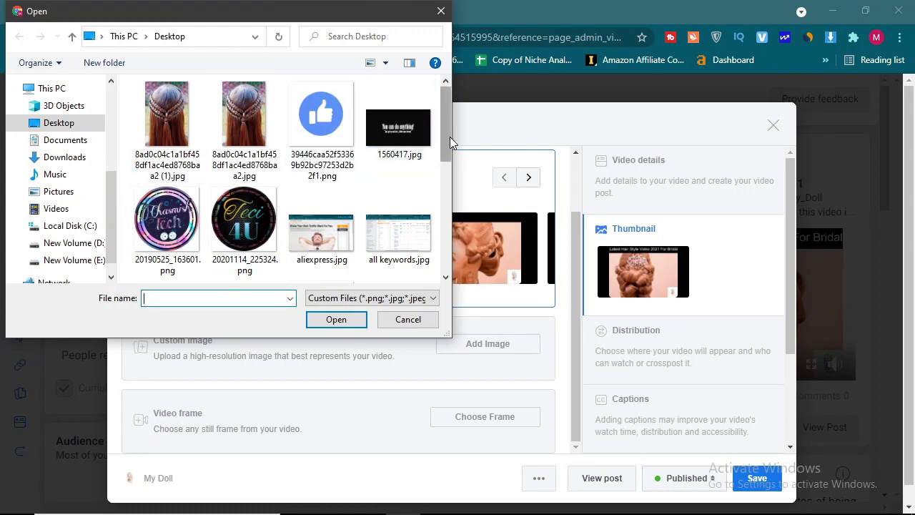
left_click_drag(449, 136, 450, 248)
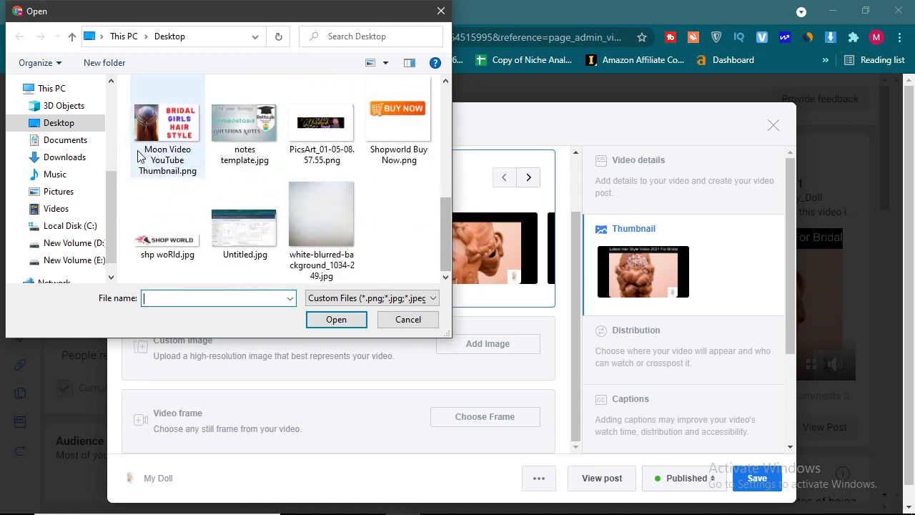
left_click(186, 126)
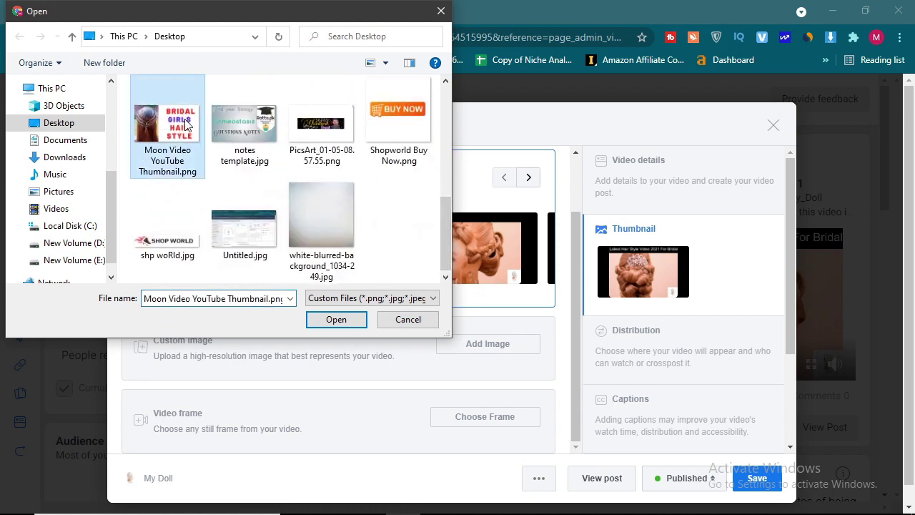
left_click(333, 320)
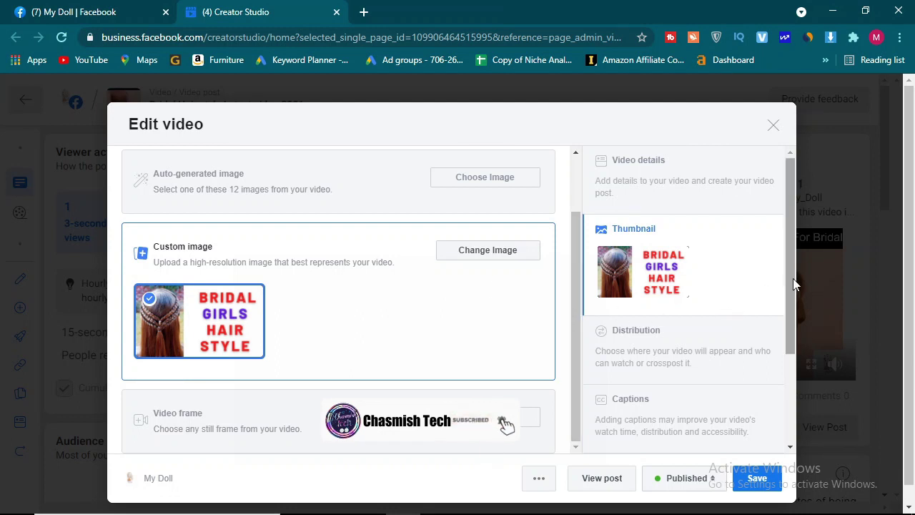
left_click_drag(793, 278, 799, 358)
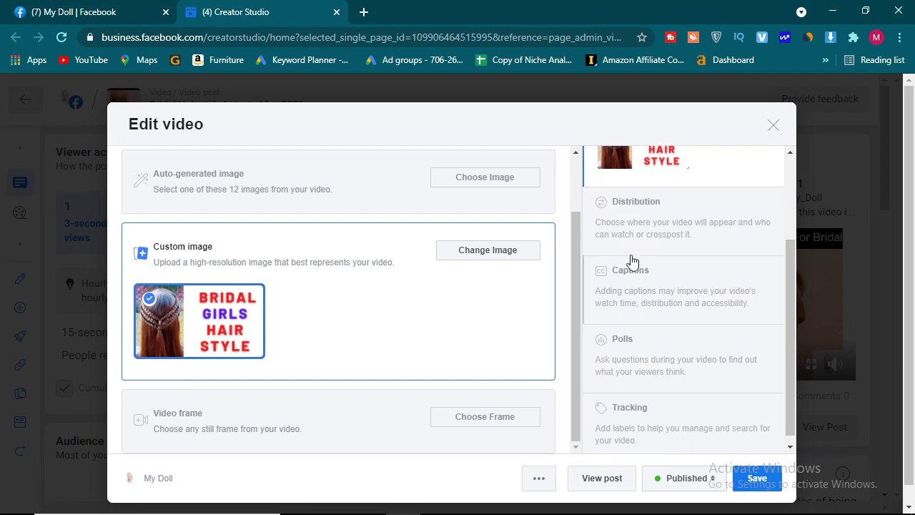
left_click(758, 486)
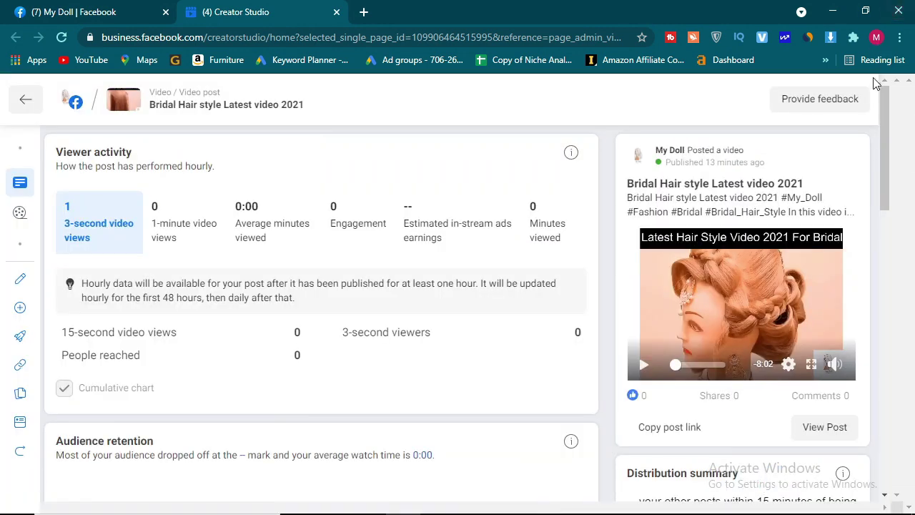
Reopen the video post for editing and allow embedding in its distribution settings
left_click_drag(892, 117, 911, 109)
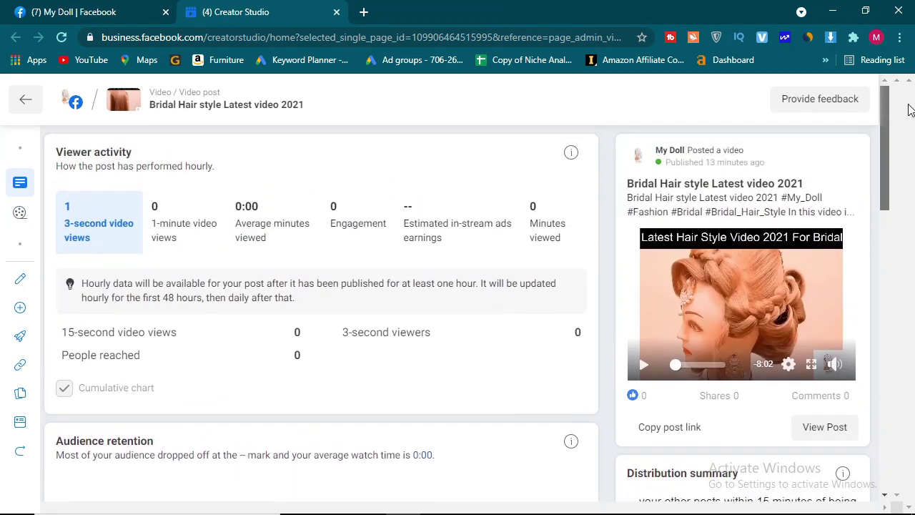
mouse_move(11, 300)
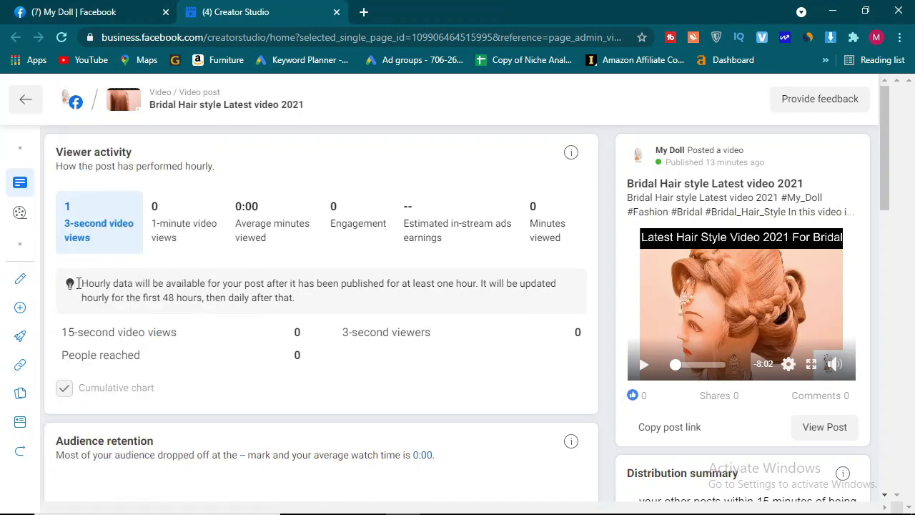
left_click(42, 283)
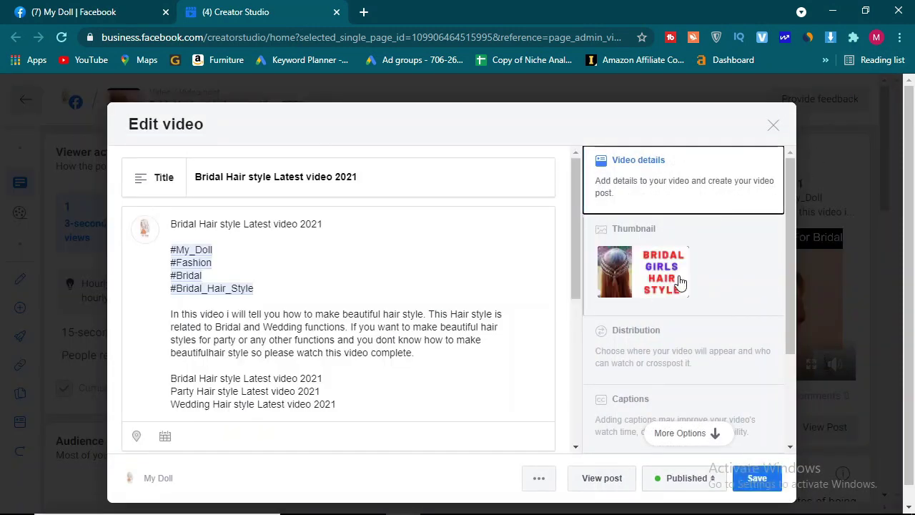
left_click_drag(795, 214, 793, 283)
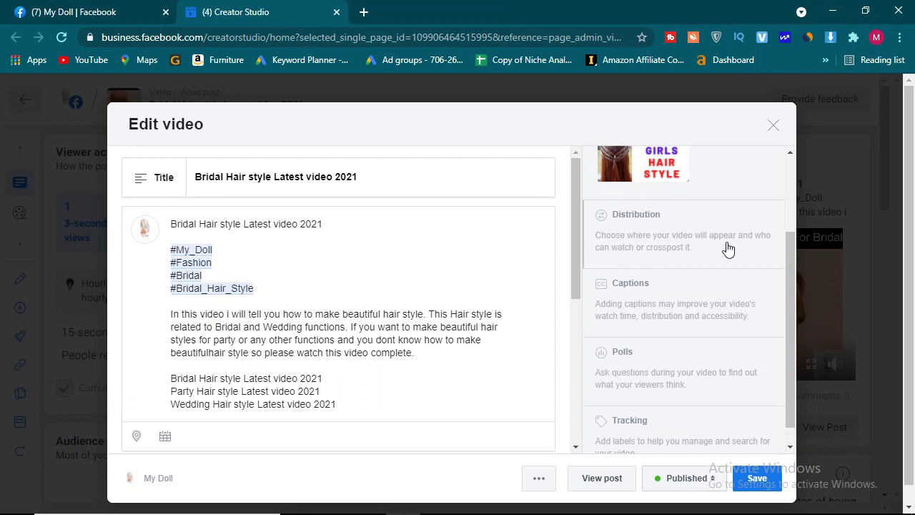
left_click(684, 255)
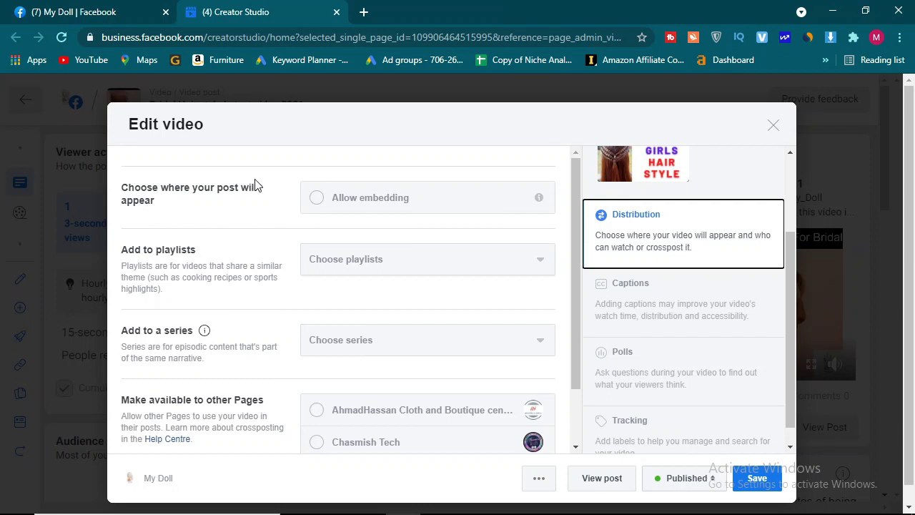
left_click(316, 200)
left_click(316, 201)
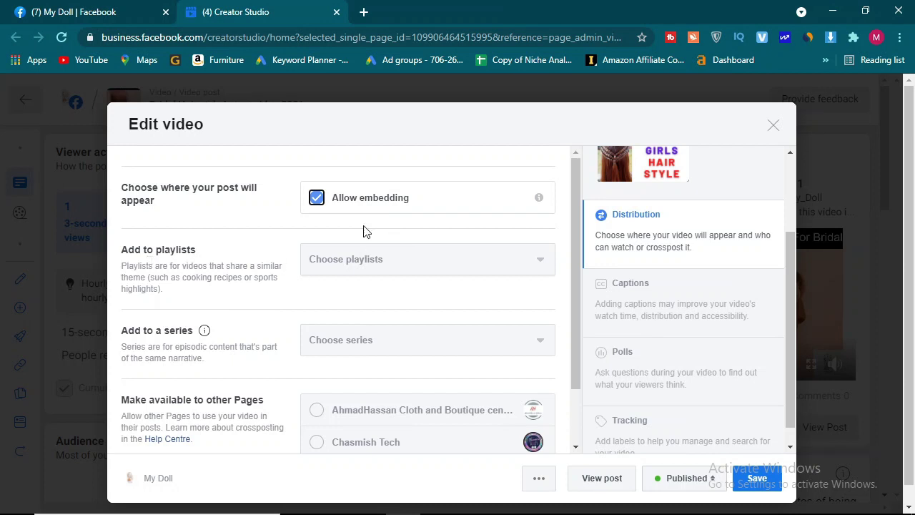
Examine the playlist and series choices in the video's distribution settings without adding the video to any
left_click(545, 270)
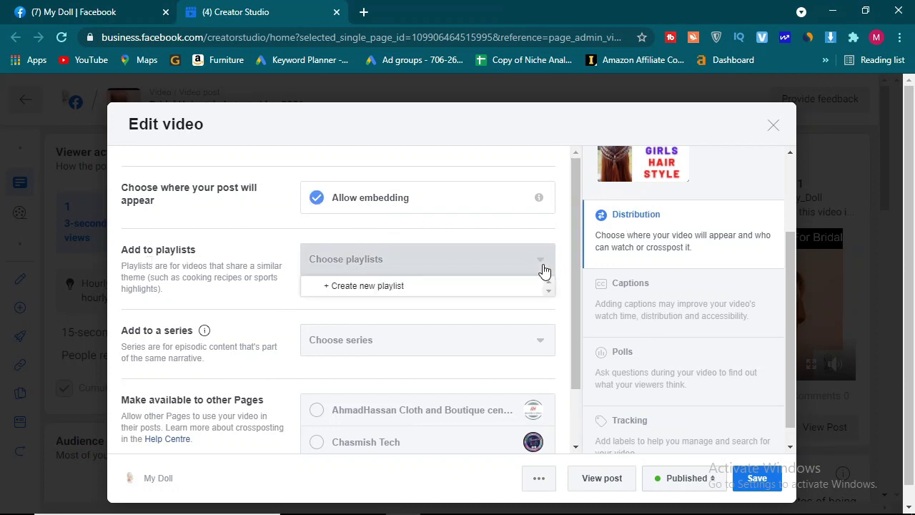
left_click(541, 265)
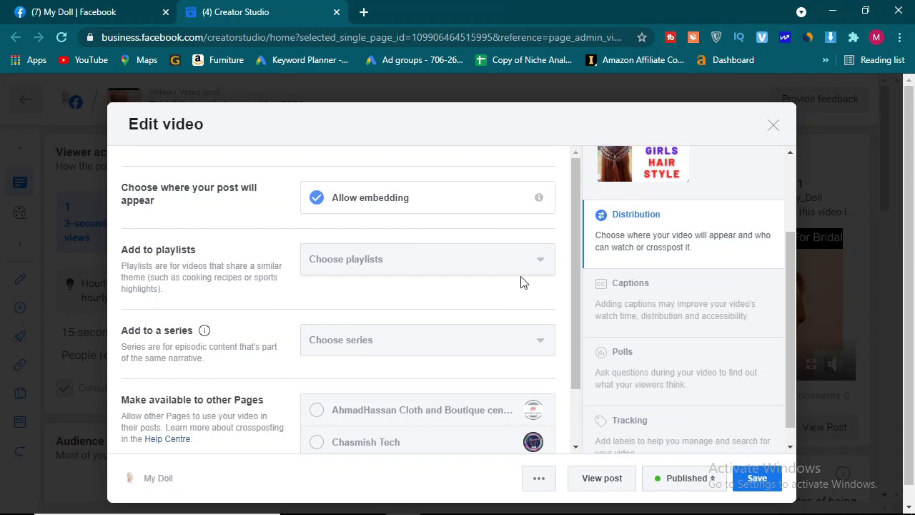
left_click(526, 349)
left_click(527, 349)
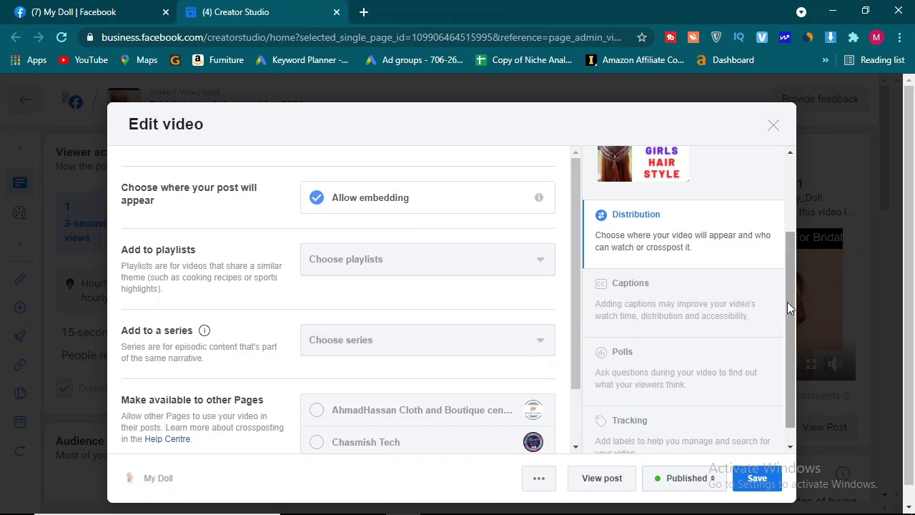
left_click_drag(787, 301, 799, 339)
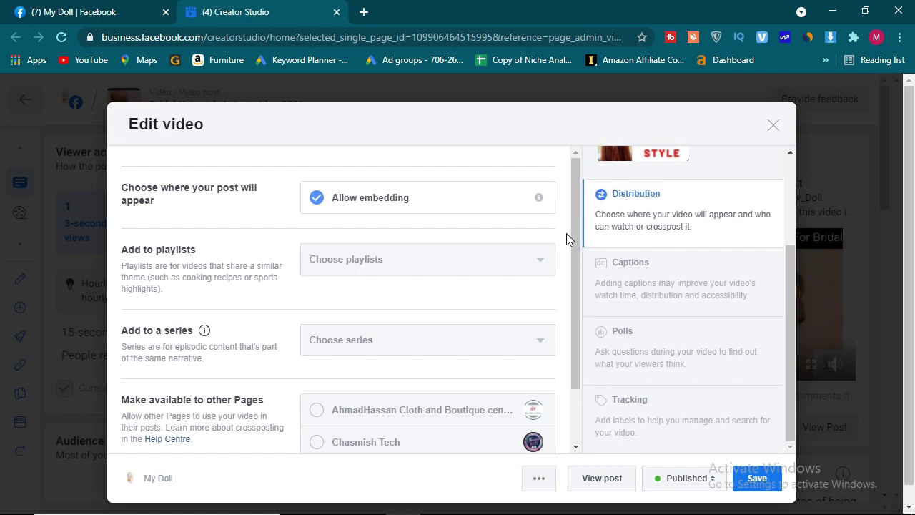
left_click_drag(574, 235, 578, 301)
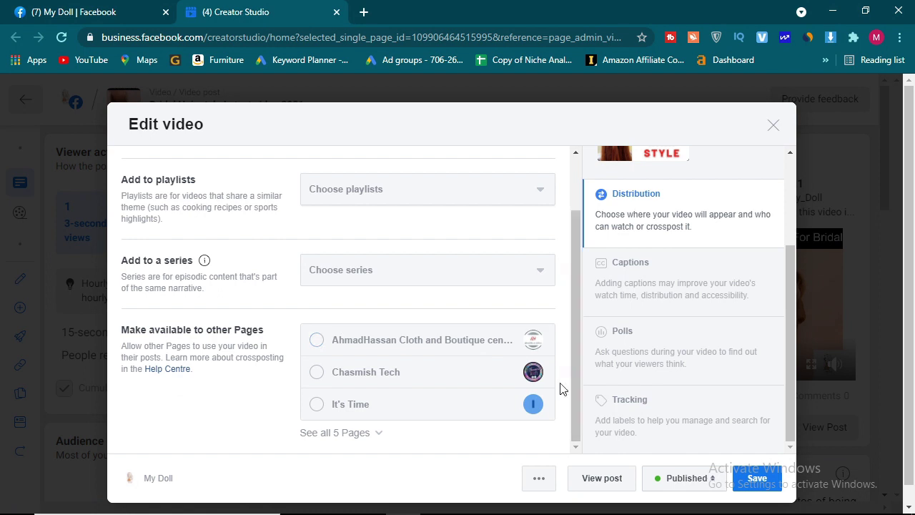
left_click(317, 406)
left_click(316, 406)
Turn on auto-generated captions in the video's caption settings
left_click(673, 279)
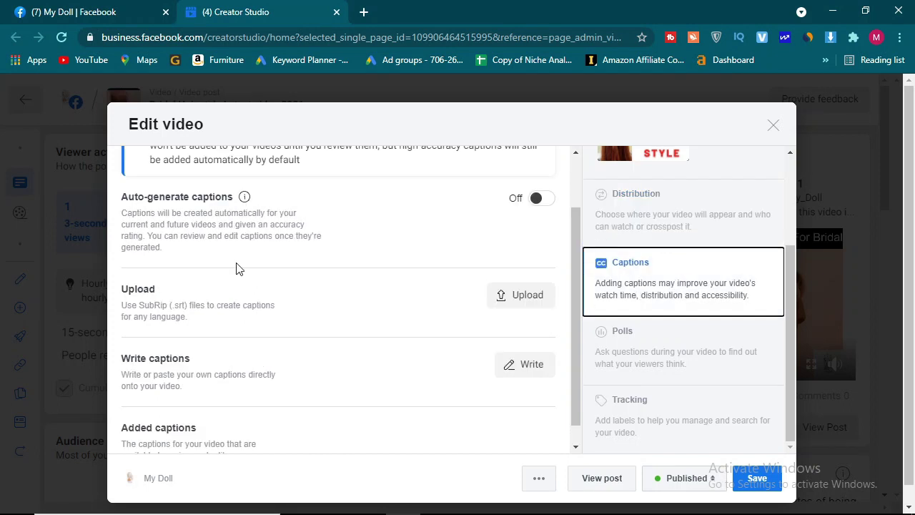
mouse_move(577, 269)
left_mouse_down()
mouse_move(571, 196)
mouse_move(584, 281)
left_mouse_up()
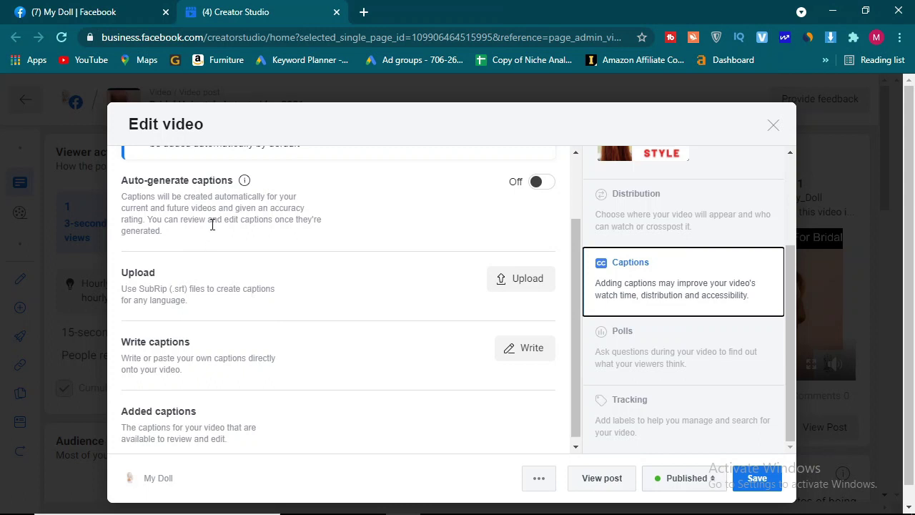
left_click(548, 192)
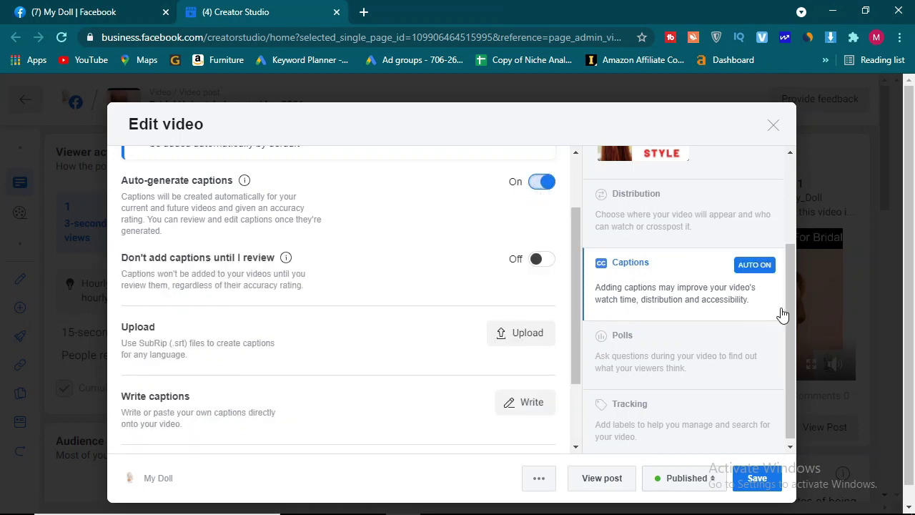
Create a poll for the video asking "Are You Like This Hair Style?" with the answer options Yes and NO
scroll(788, 309, "down", 1)
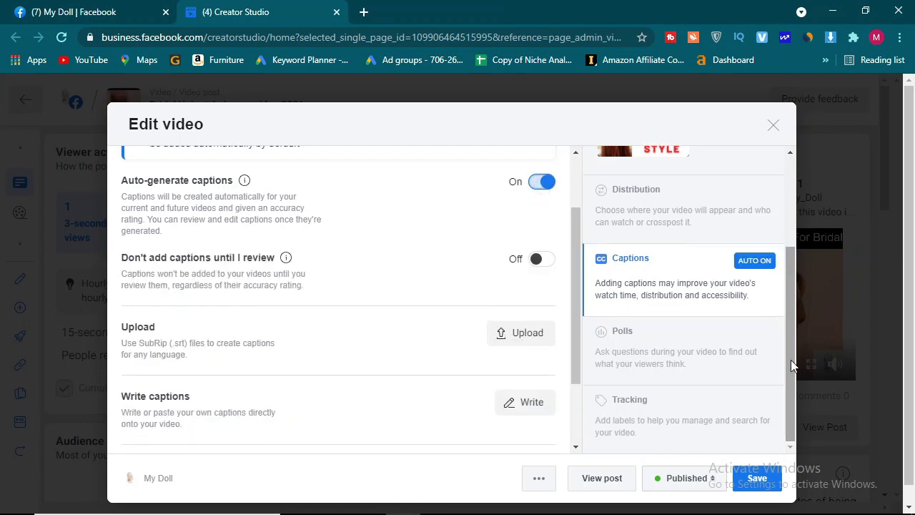
left_click(634, 345)
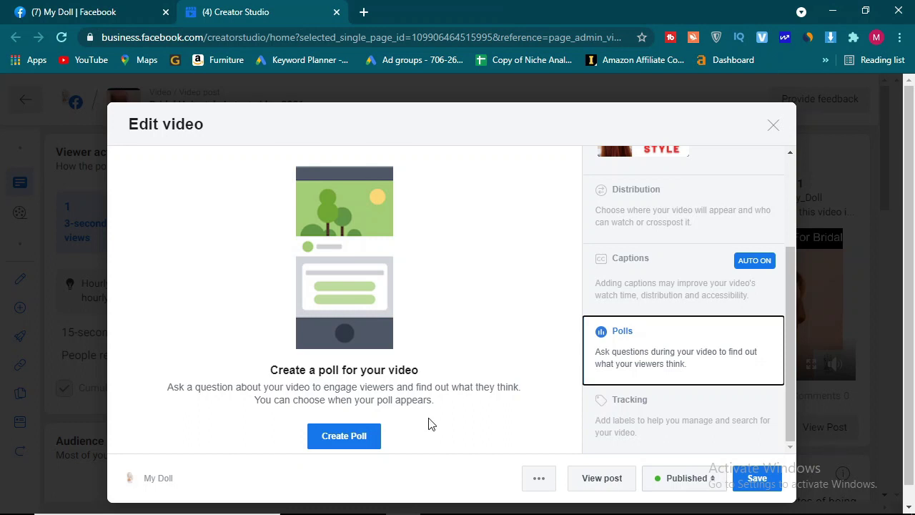
left_click(361, 437)
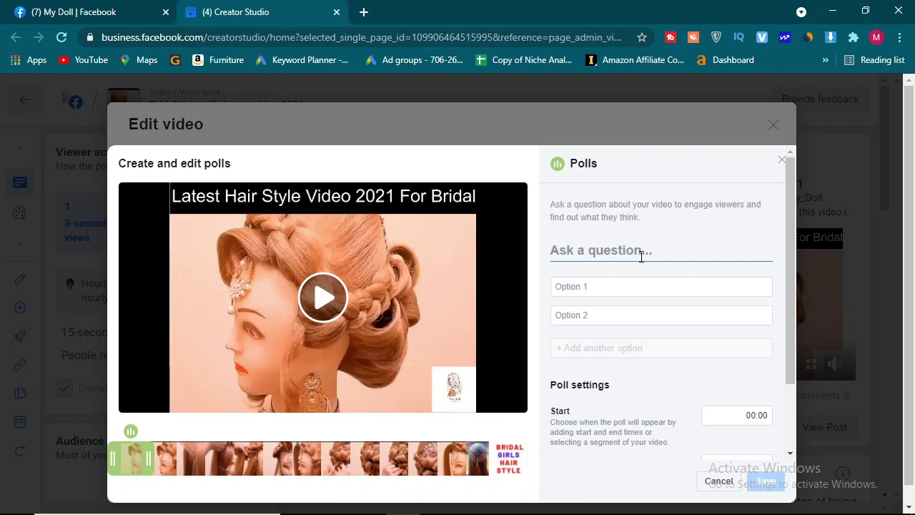
type("Are You Like This Hair Style?")
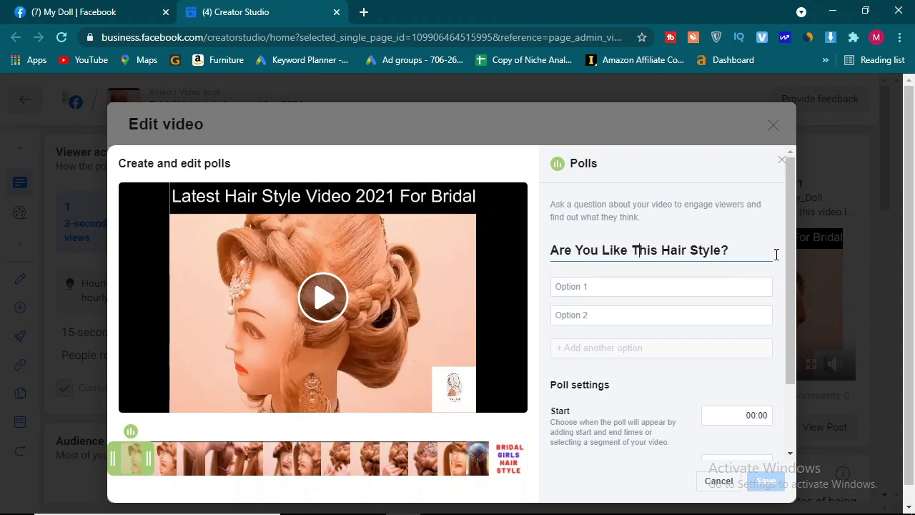
left_click(619, 290)
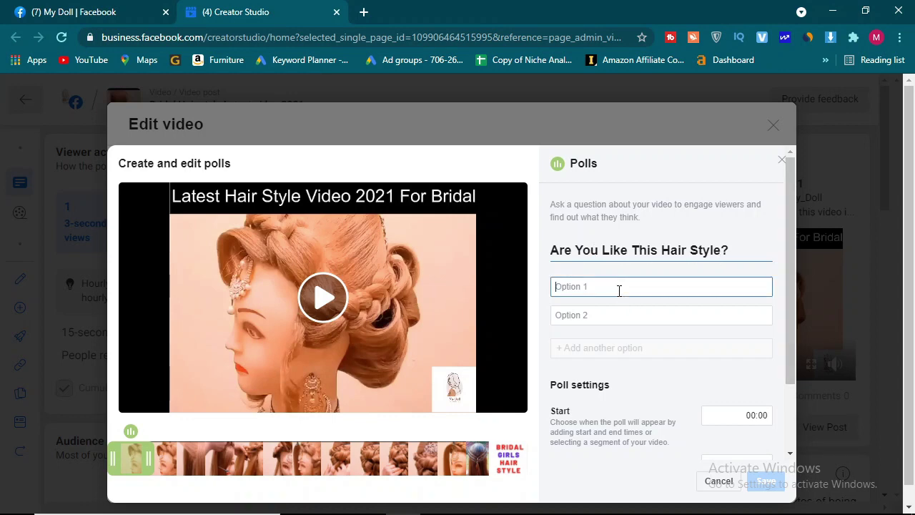
type("Yes")
left_click(622, 316)
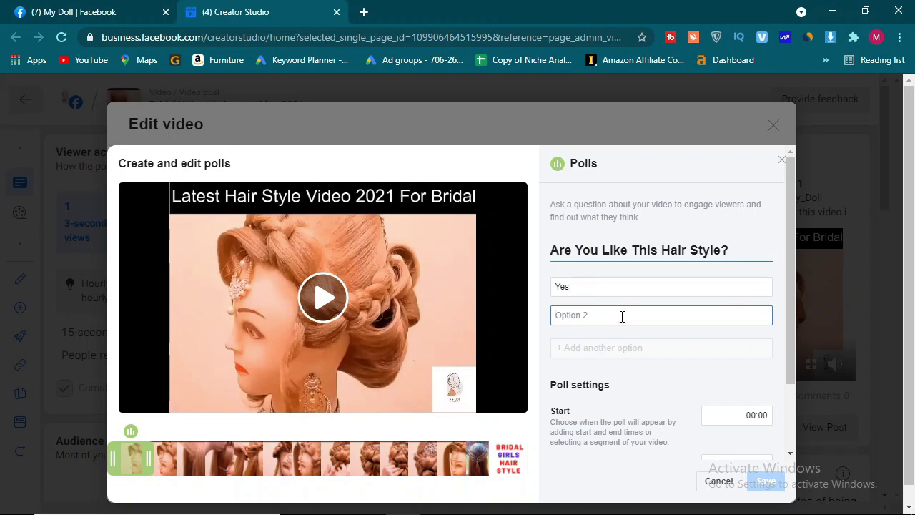
type("NO")
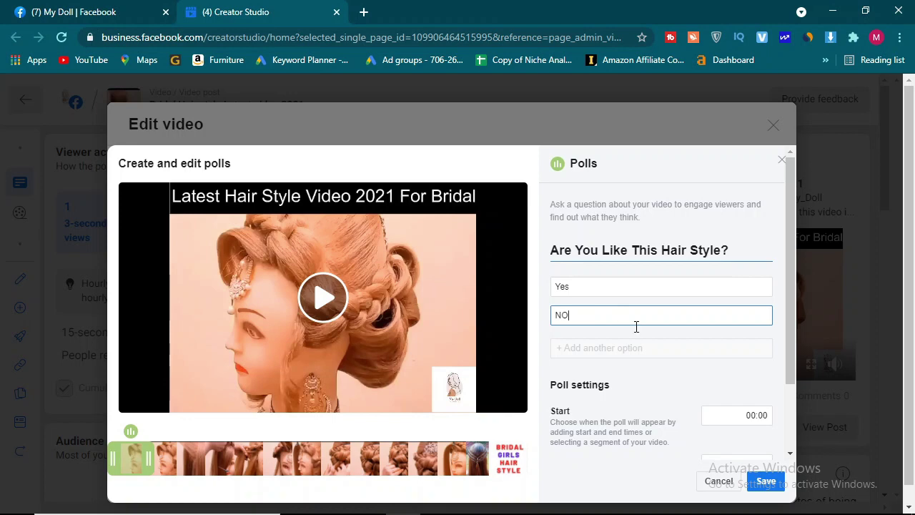
Set the poll to appear from 07:36 to 08:02 with results published after the vote, and save it
left_click_drag(784, 344, 799, 437)
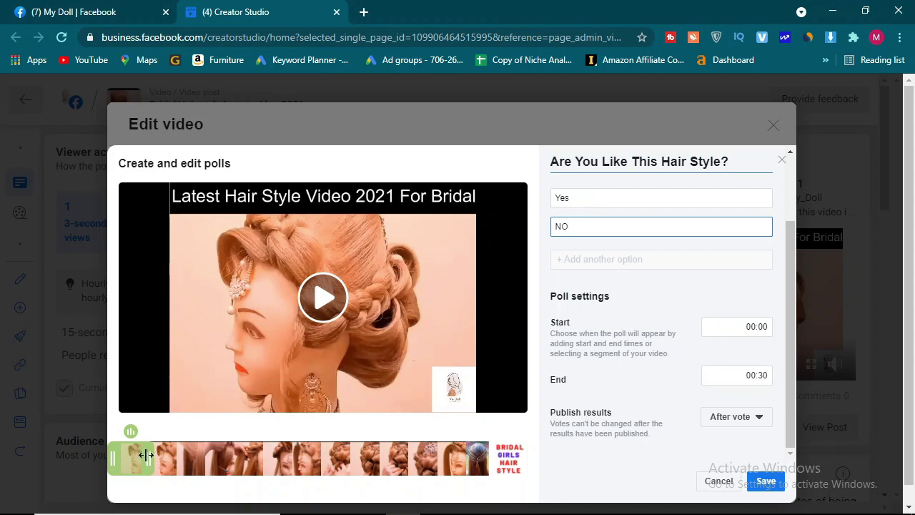
left_click_drag(149, 459, 551, 452)
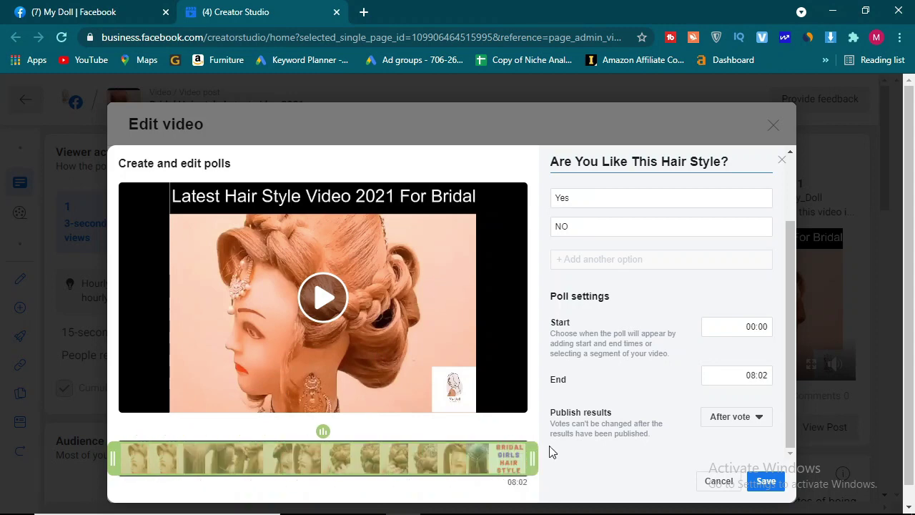
left_click_drag(113, 458, 505, 498)
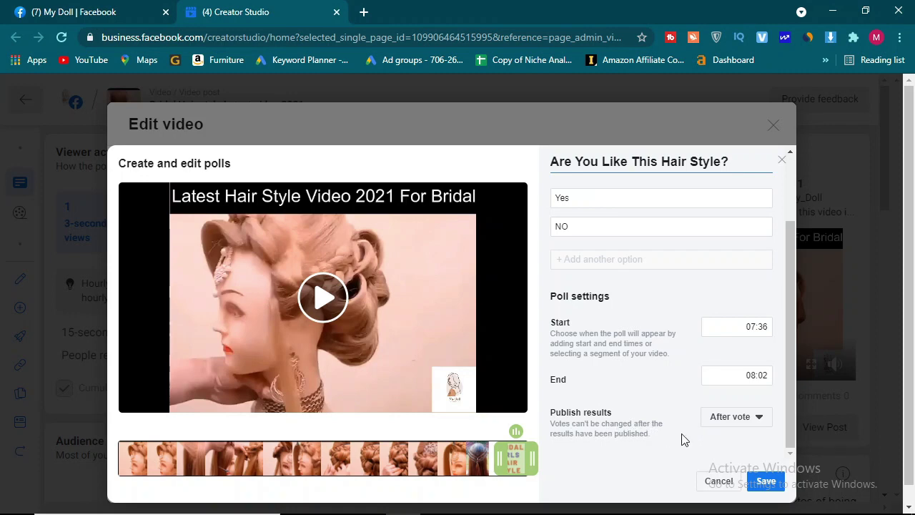
left_click(757, 418)
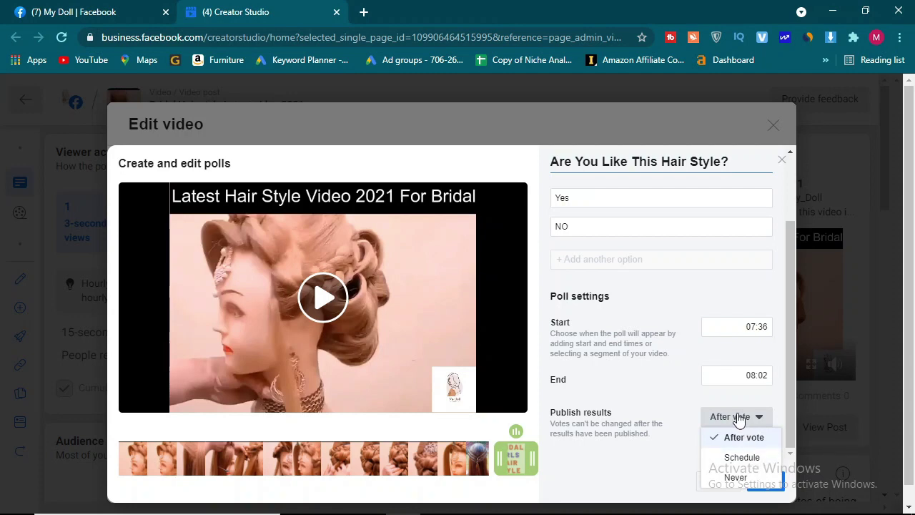
left_click(735, 420)
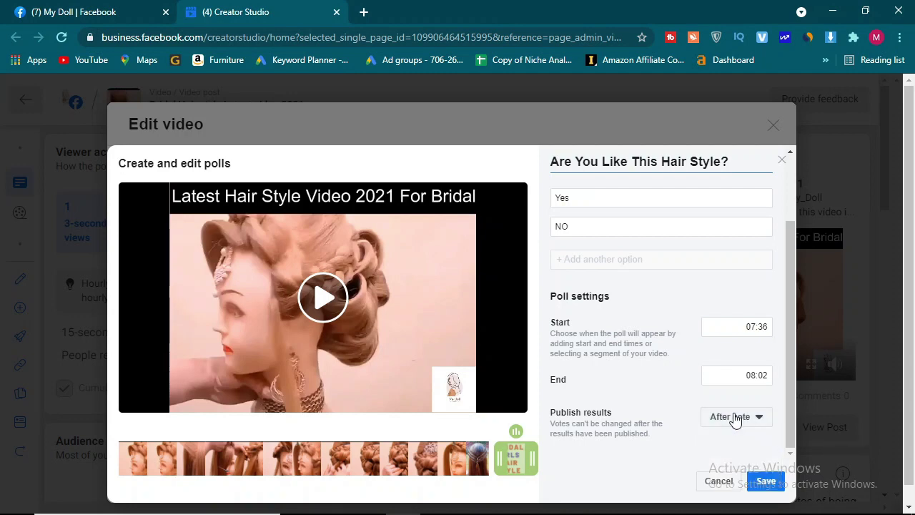
left_click(768, 483)
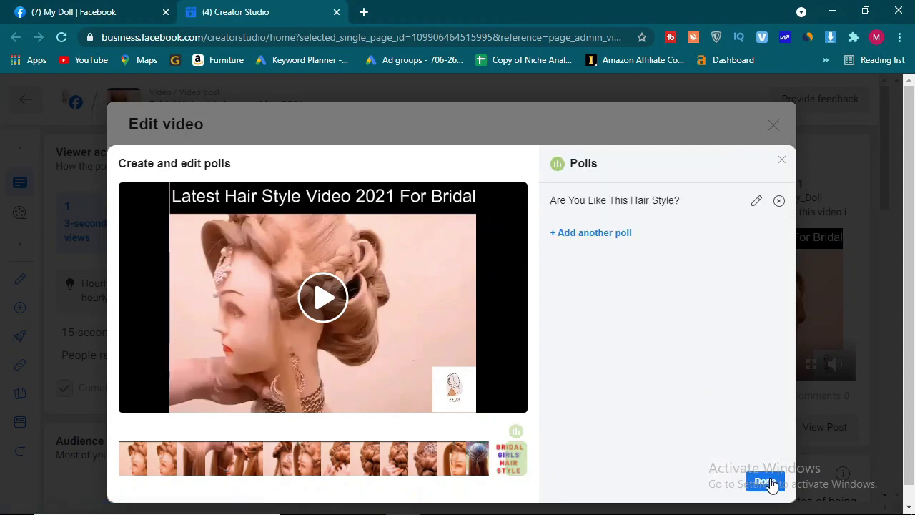
left_click(765, 482)
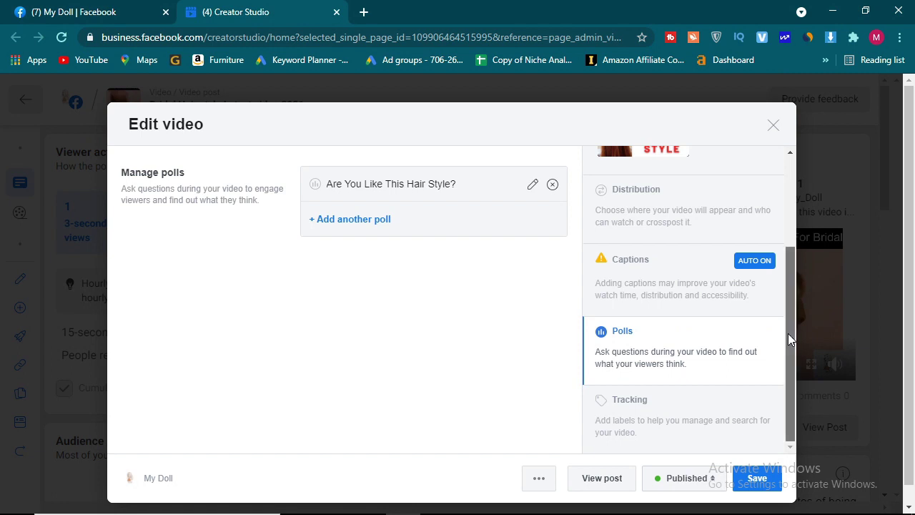
Add the custom labels Fashion and Bridal hair style in the video's tracking settings
left_click(635, 409)
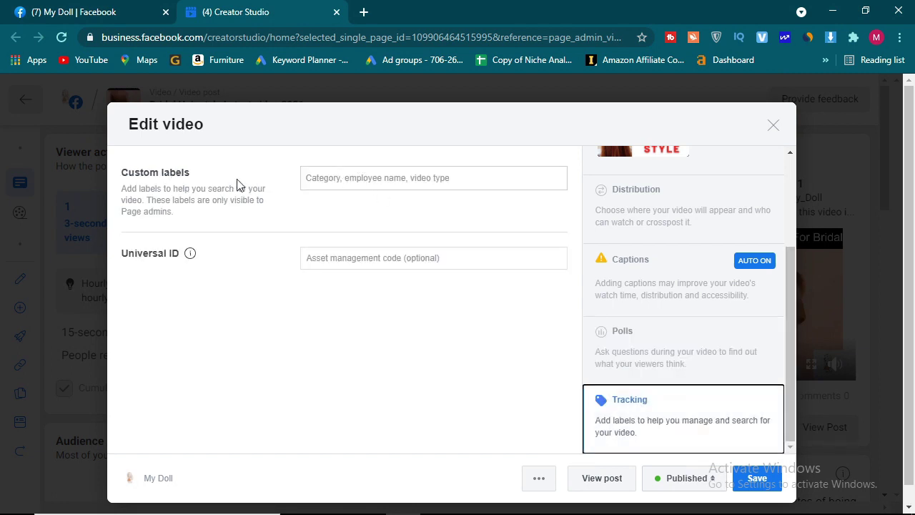
left_click(456, 180)
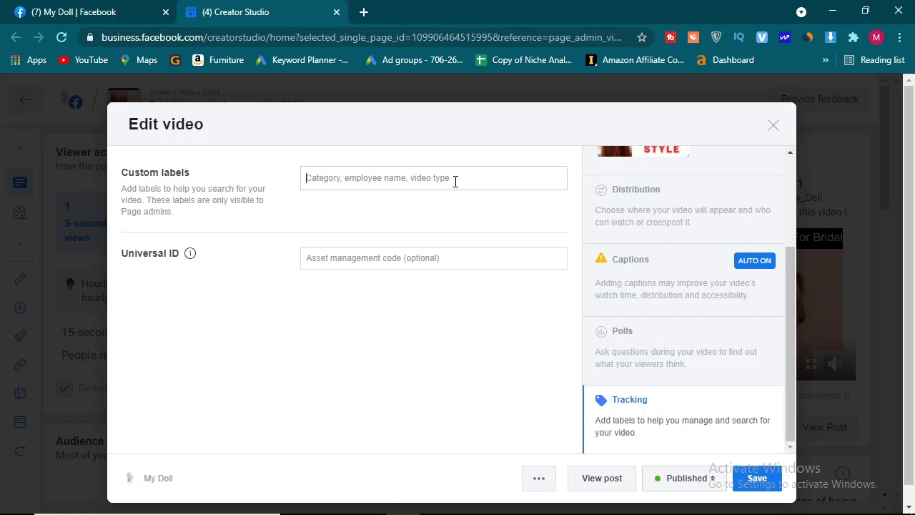
type("Fas")
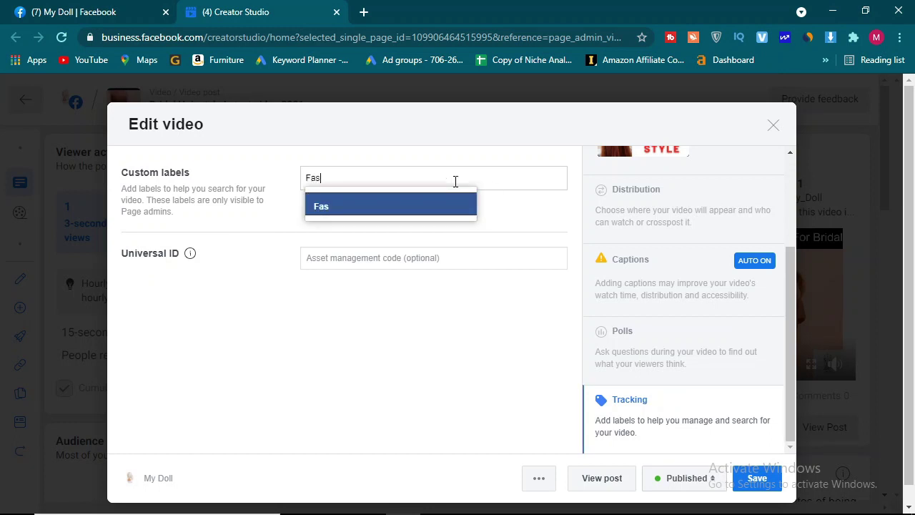
type("hion")
key("Return")
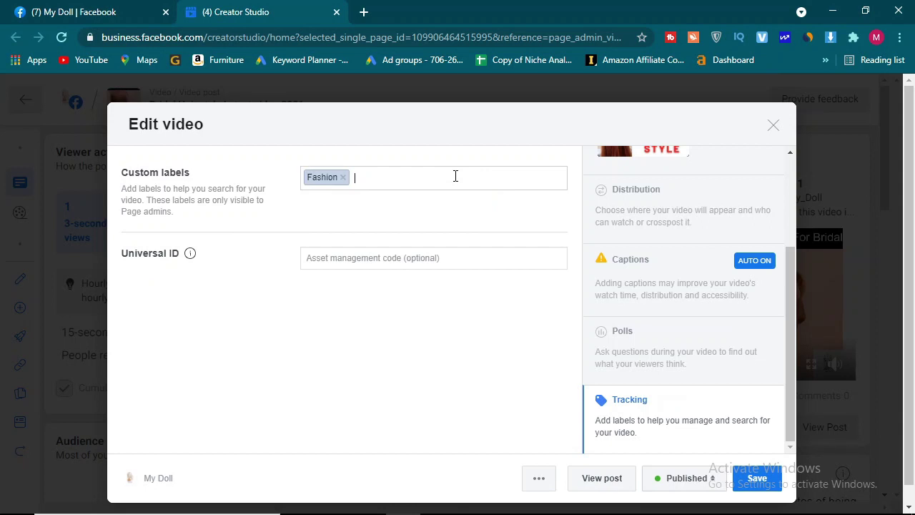
type("Br")
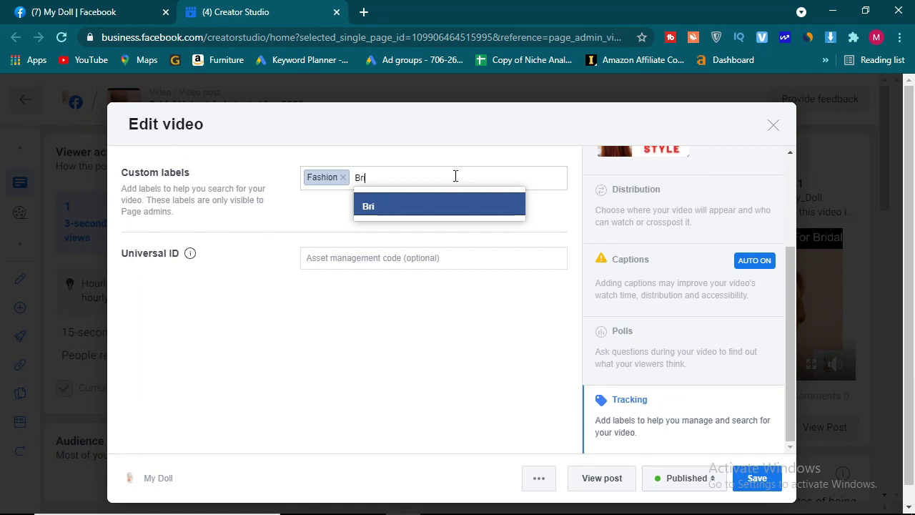
type("idal hair style")
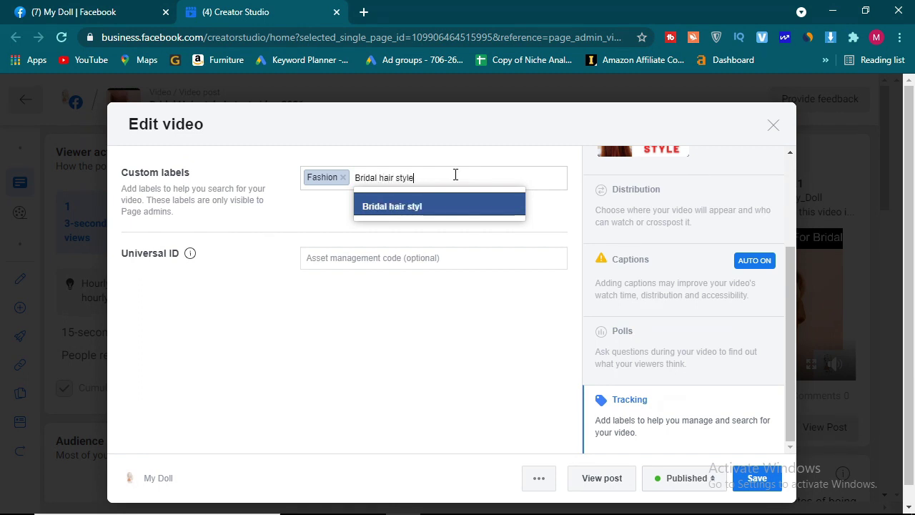
key("Return")
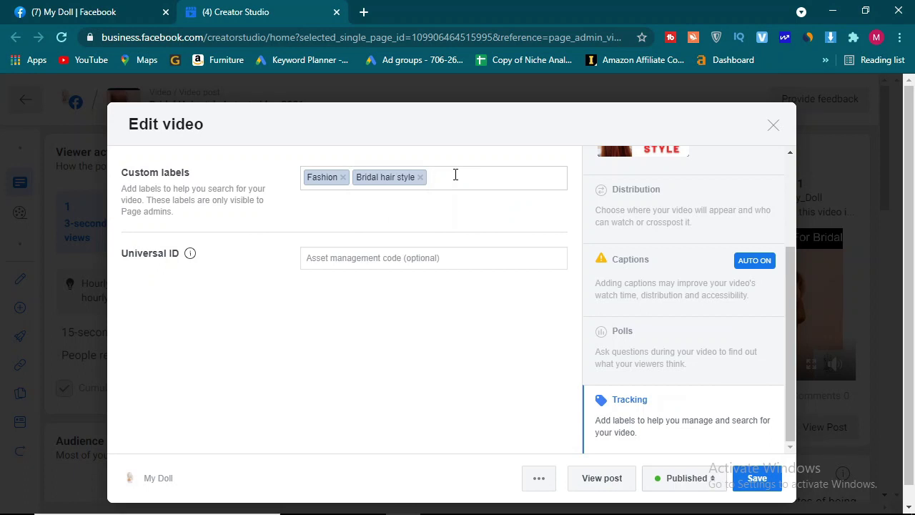
Add the custom labels hair style video and my doll, and save the video's changes
type("h")
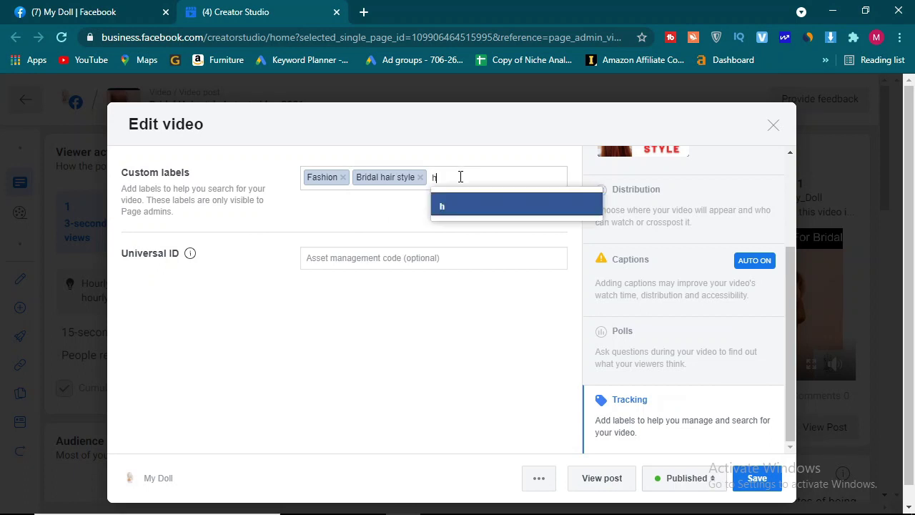
type("air style video")
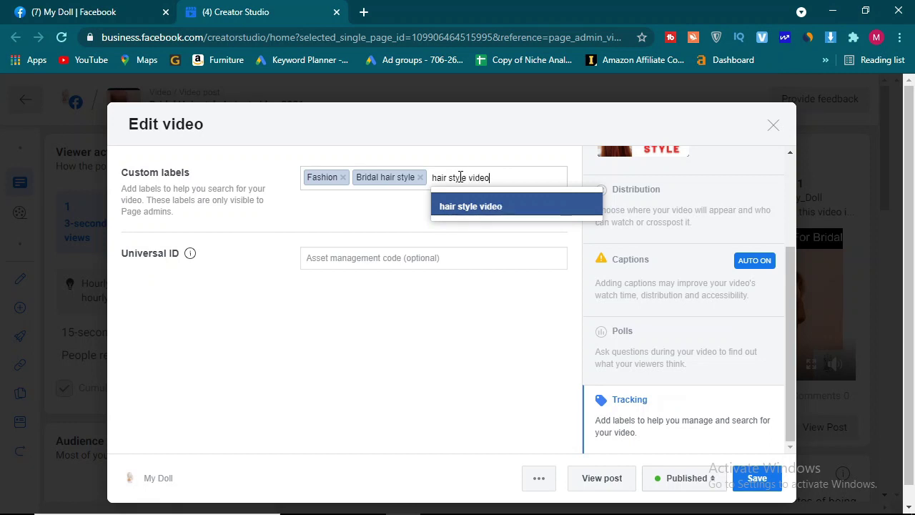
key("Return")
type("my")
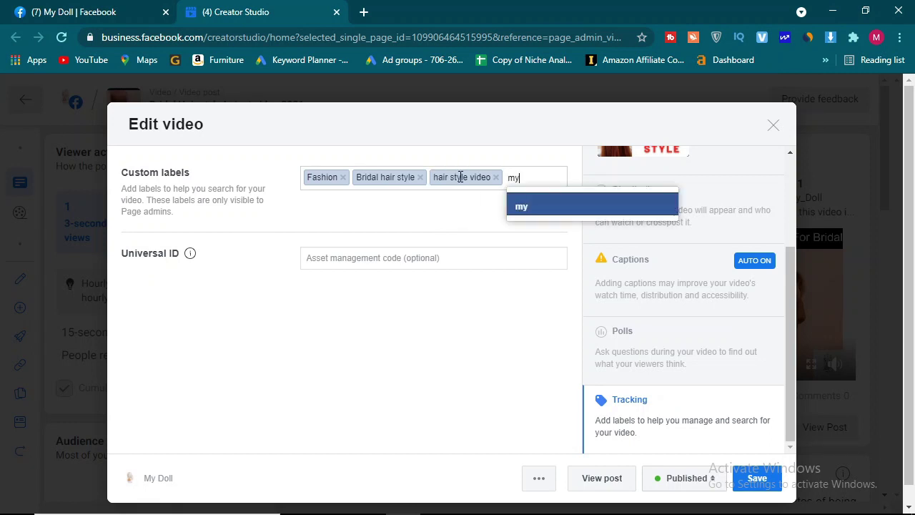
type(" doll")
key("Return")
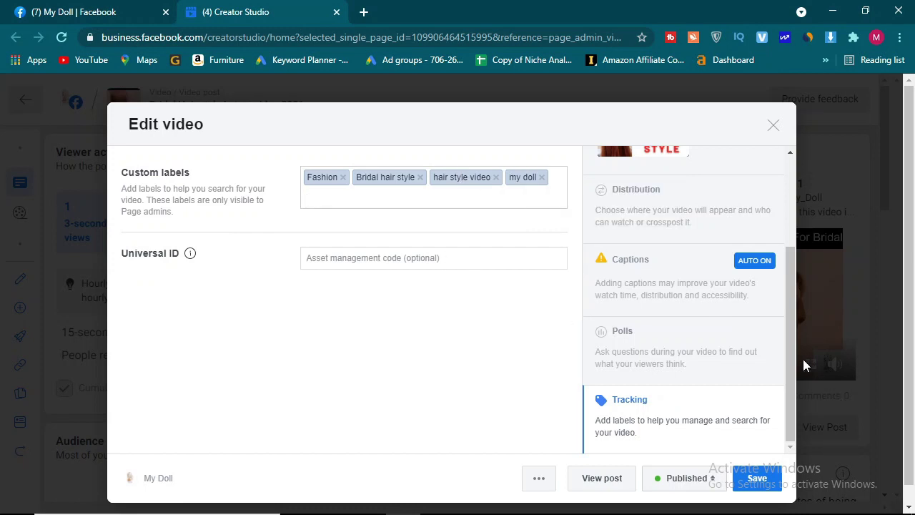
left_click(750, 486)
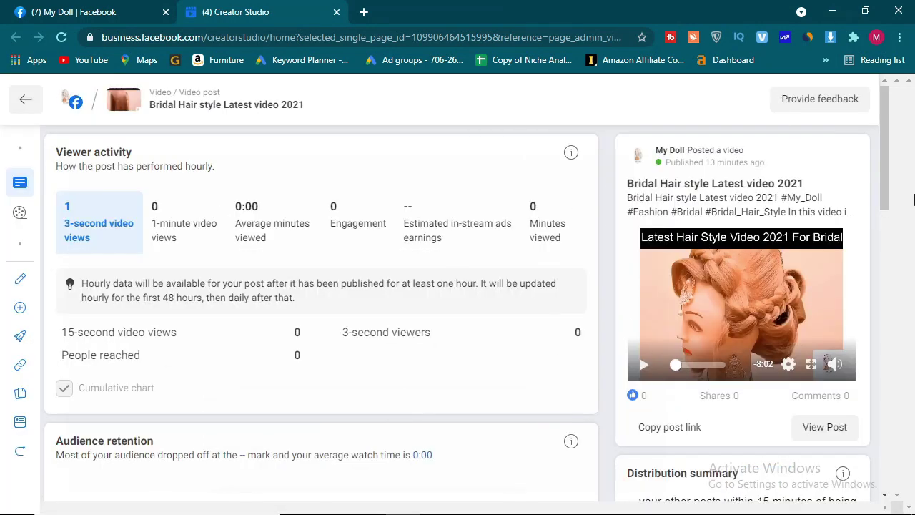
Open the video for editing from the Tags entry of the distribution checklist and display the tag suggestions for its Tags field
left_click_drag(891, 138, 900, 280)
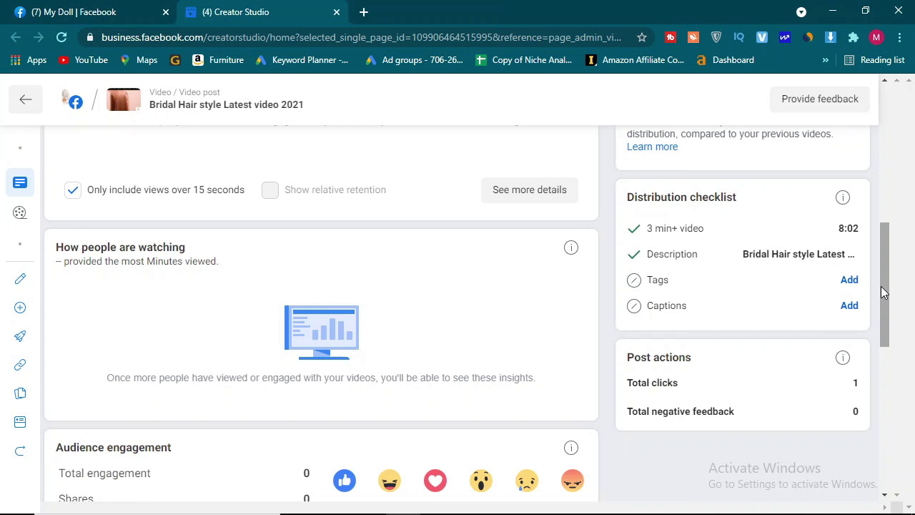
left_click_drag(884, 291, 854, 286)
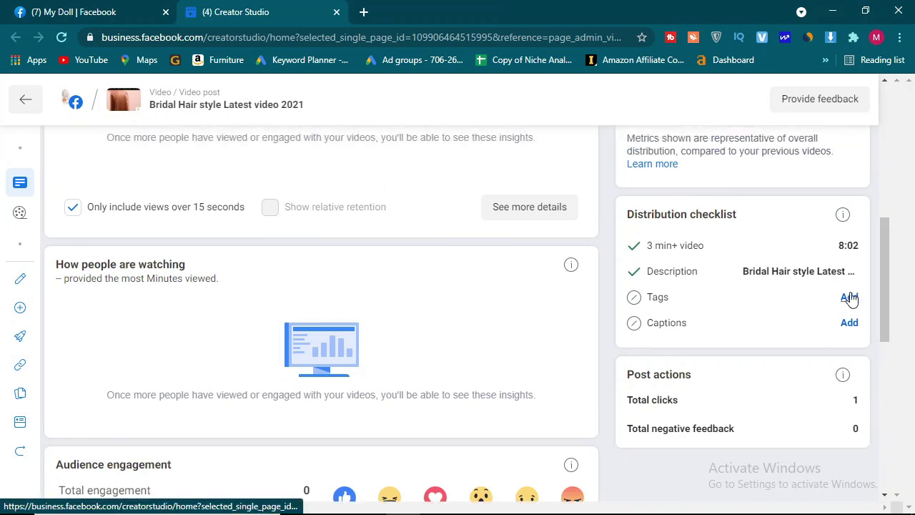
left_click(850, 298)
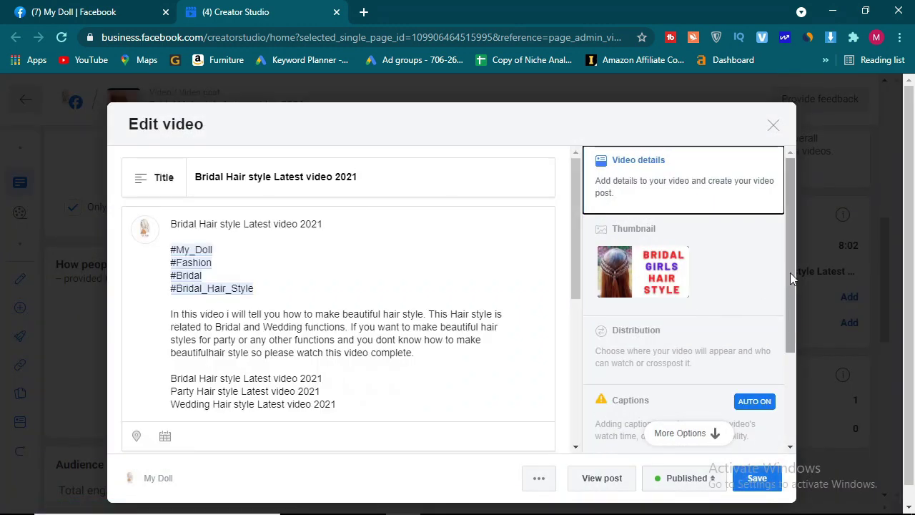
left_click_drag(790, 273, 783, 416)
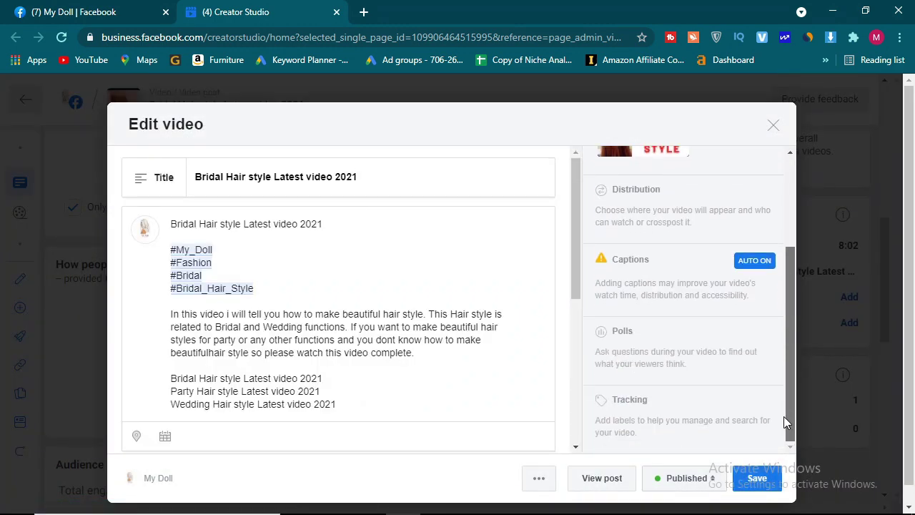
left_click_drag(576, 250, 574, 341)
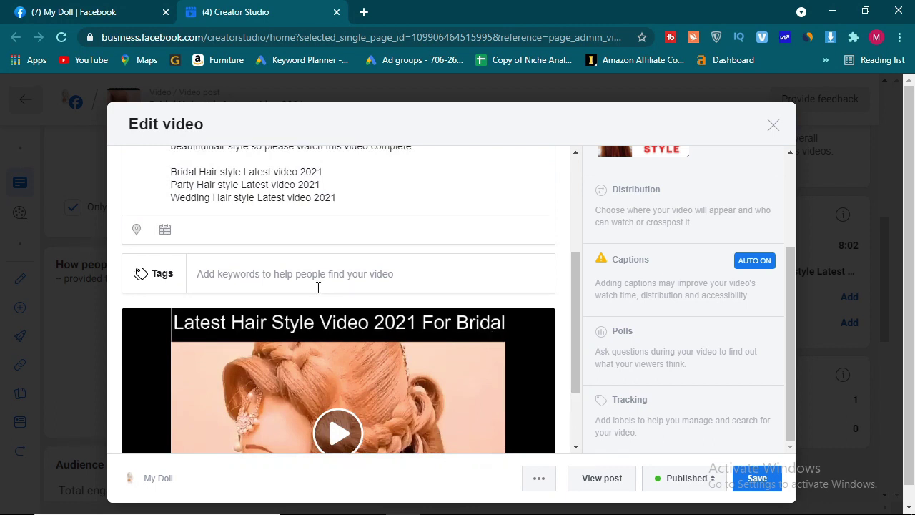
left_click(293, 274)
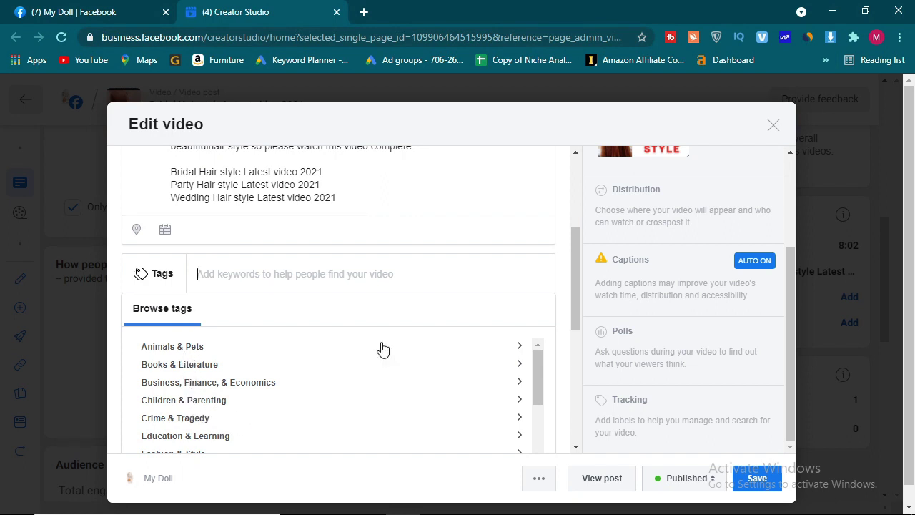
Open the Keyword Tool website, keywordtool.io, in a new browser tab
left_click(363, 13)
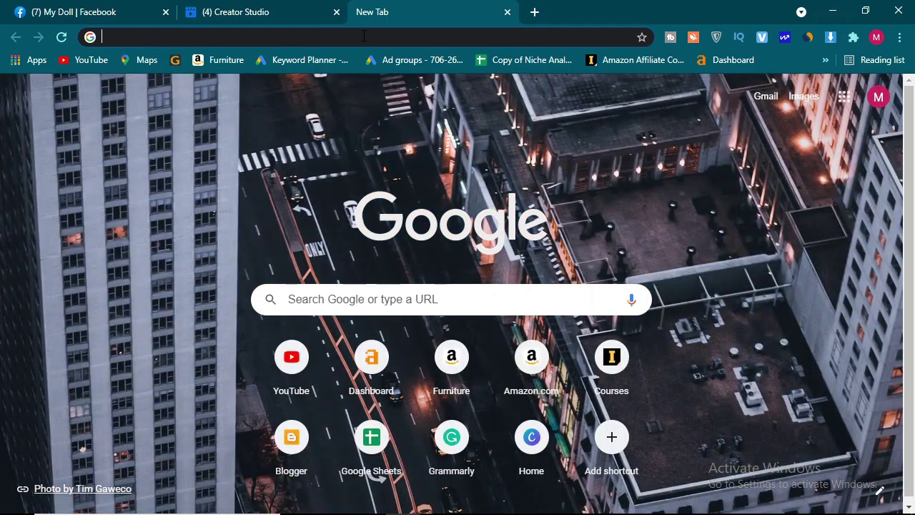
left_click(309, 62)
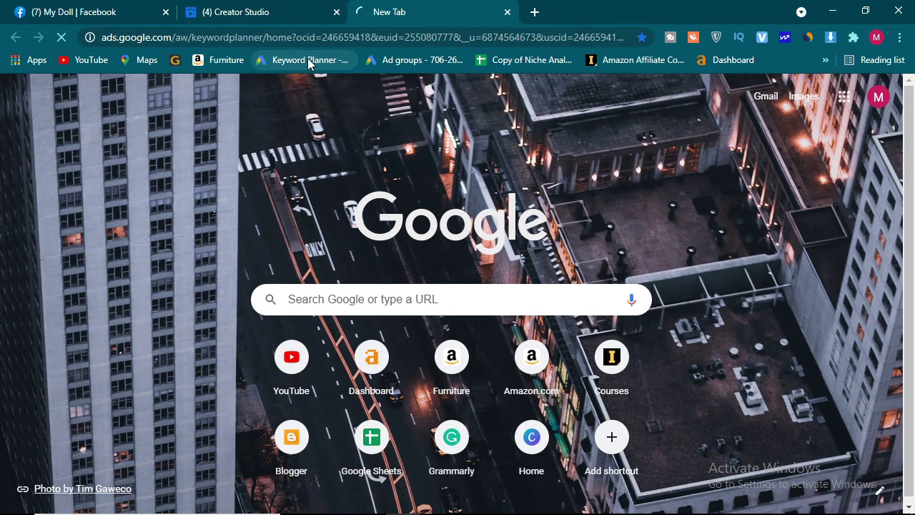
left_click(533, 13)
key("ctrl+w")
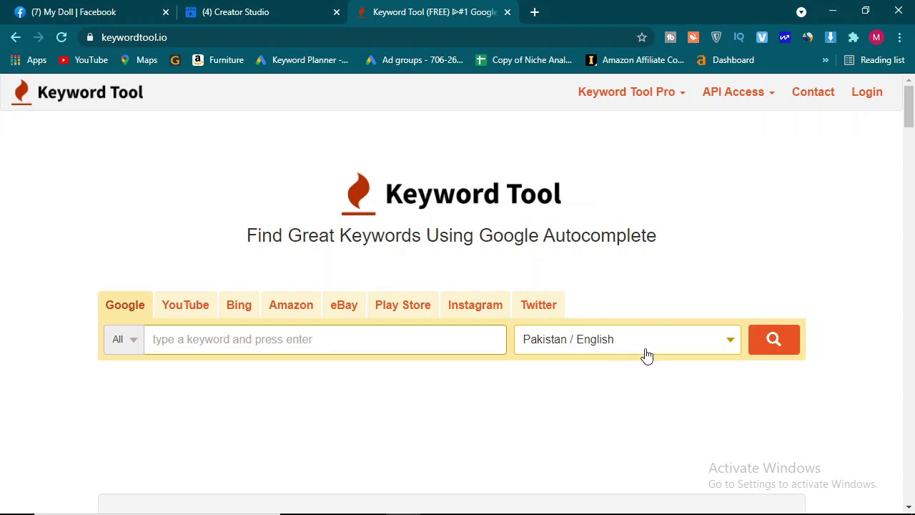
left_click(734, 346)
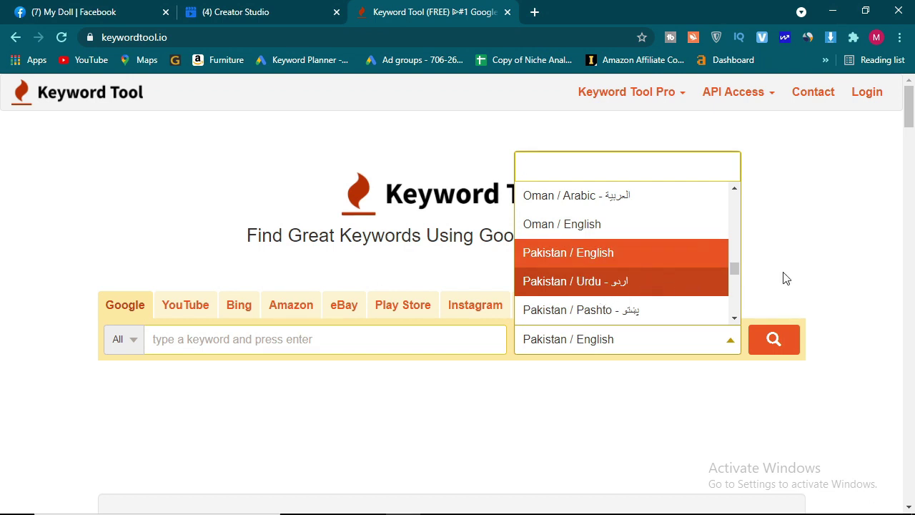
mouse_move(735, 268)
left_mouse_down()
mouse_move(735, 231)
mouse_move(730, 257)
left_mouse_up()
left_click(619, 398)
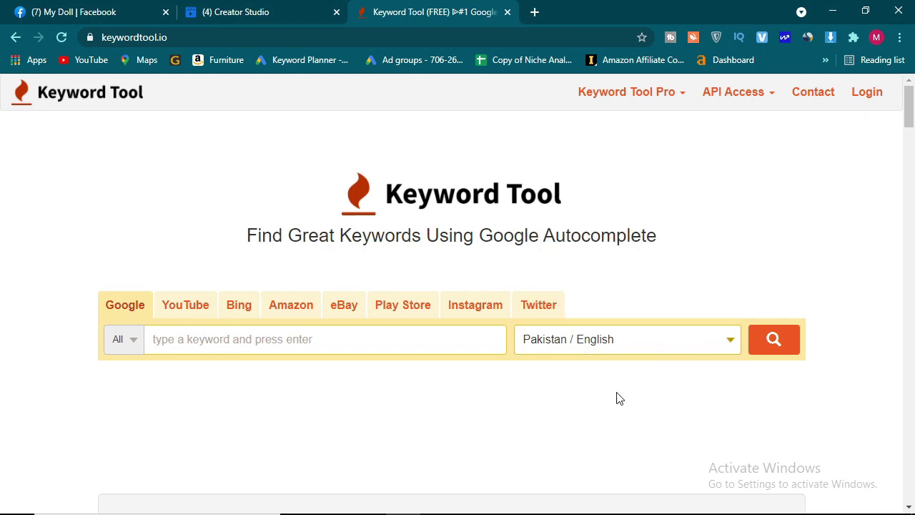
Search Keyword Tool for "girls hair style" and go to the list of keyword suggestions
left_click(290, 334)
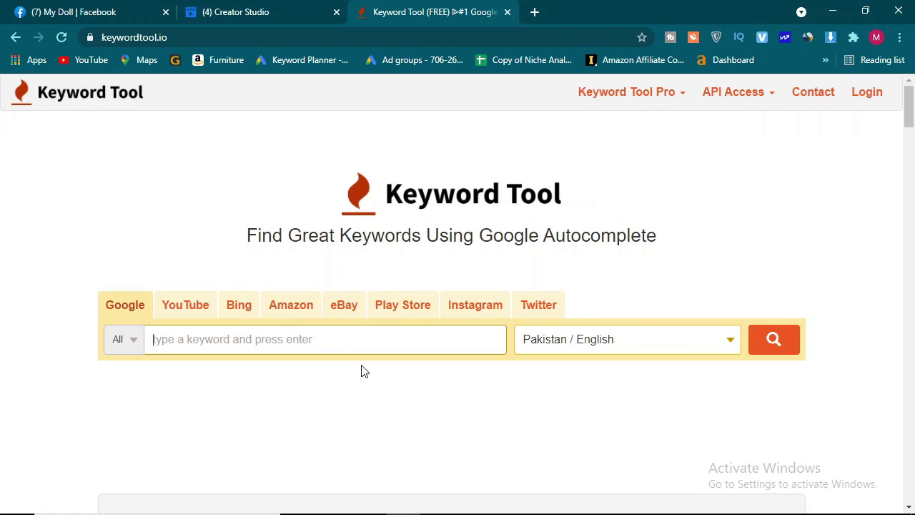
type("Ha")
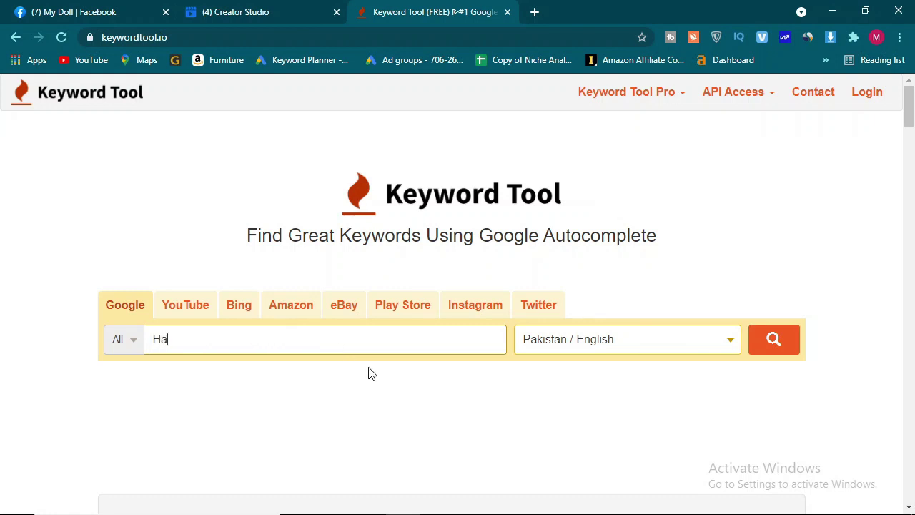
type("ir S")
type("Girls")
left_click(776, 346)
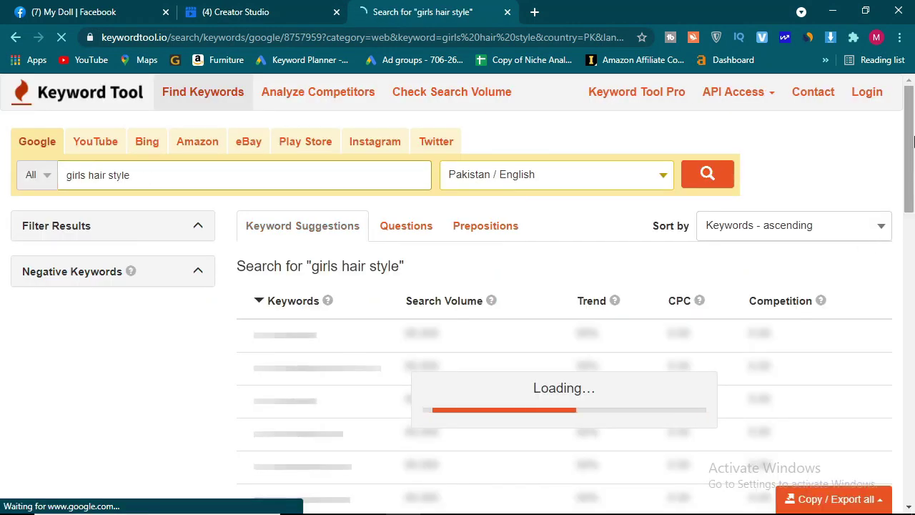
left_click_drag(913, 141, 911, 166)
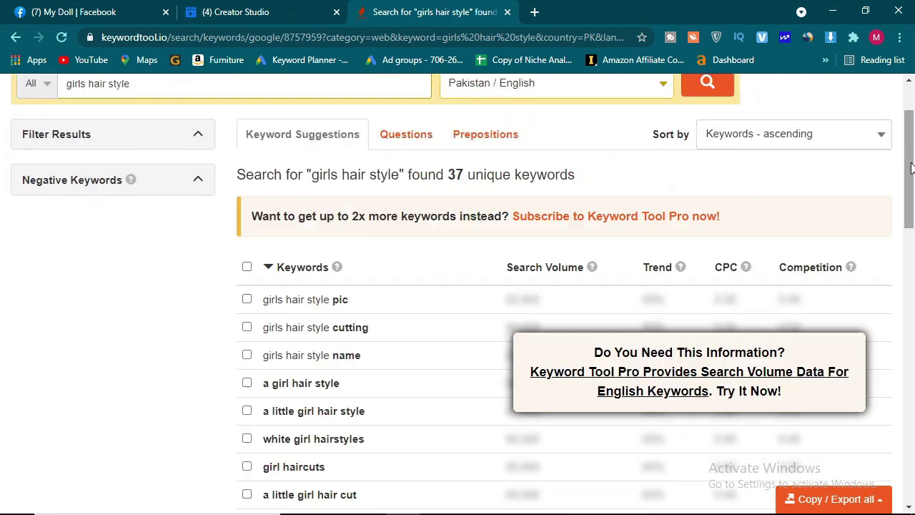
left_click_drag(911, 167, 914, 195)
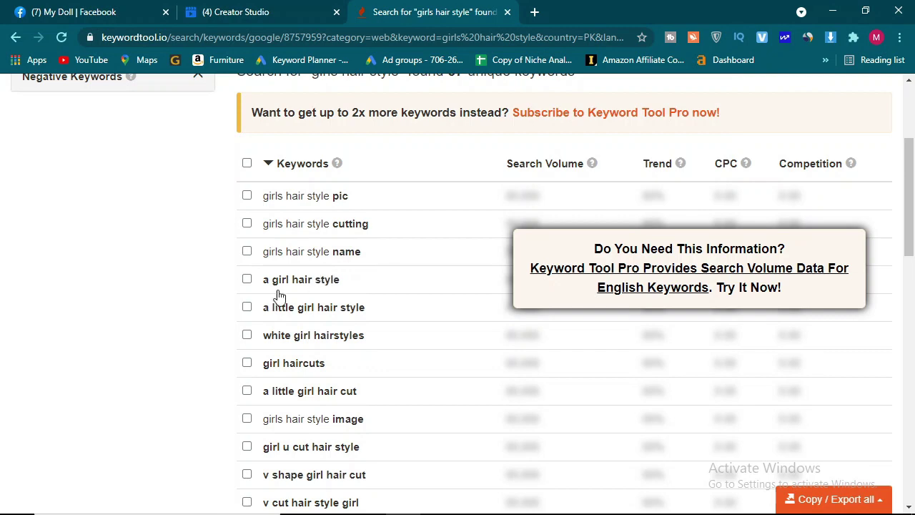
left_click(246, 195)
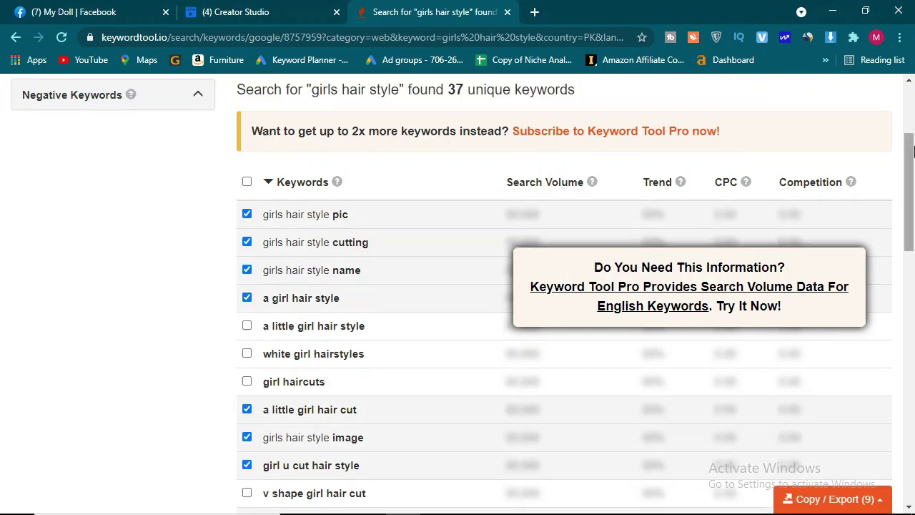
mouse_move(912, 148)
left_mouse_down()
mouse_move(912, 176)
mouse_move(911, 150)
left_mouse_up()
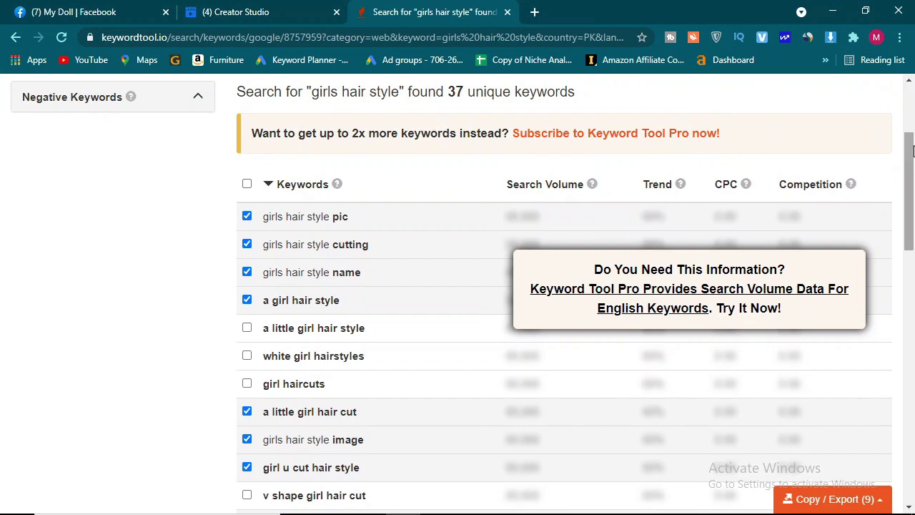
left_click(247, 217)
left_click(248, 245)
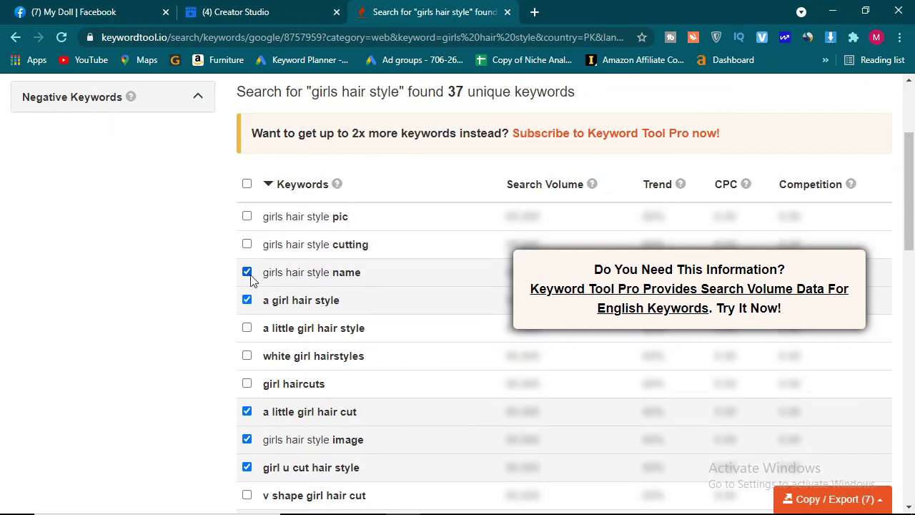
left_click(247, 273)
left_click(247, 300)
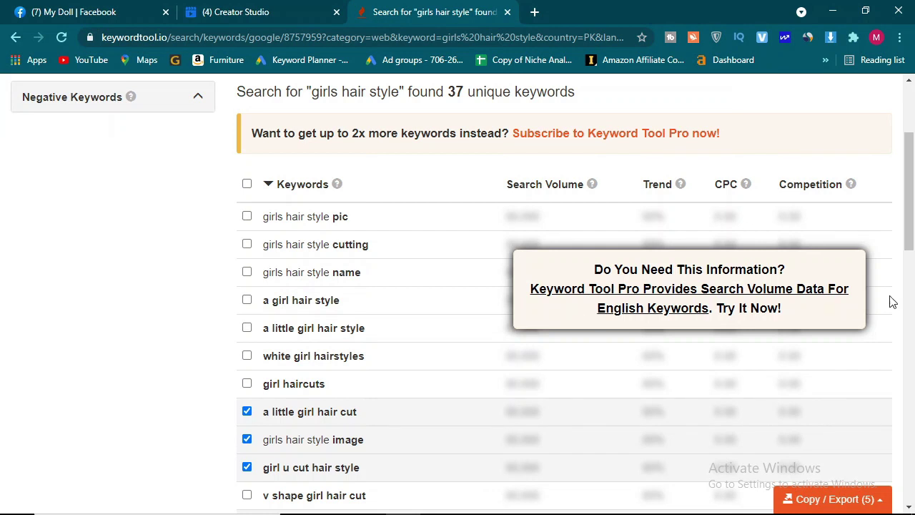
left_click_drag(904, 193, 905, 239)
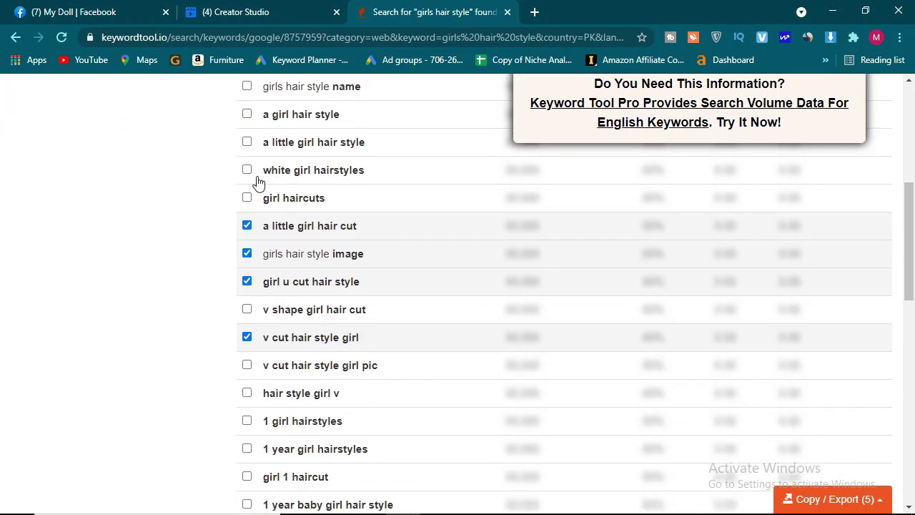
left_click(247, 225)
left_click(247, 253)
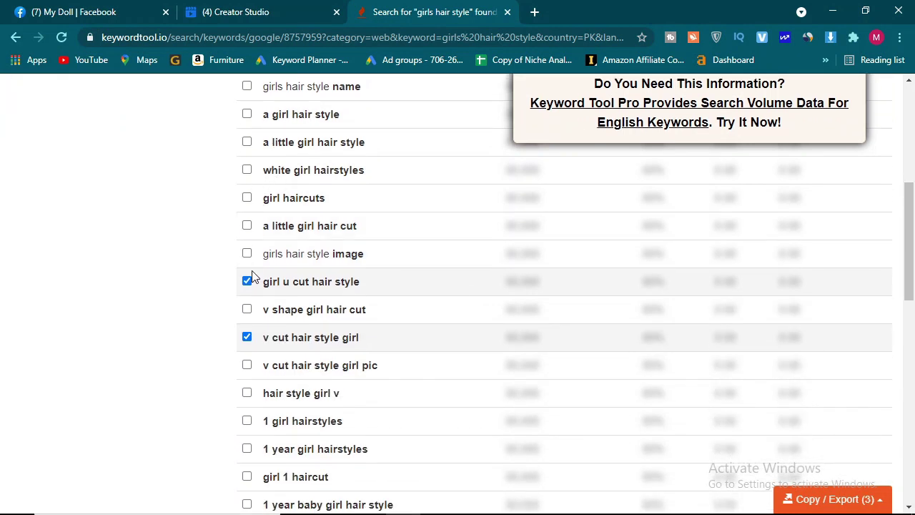
left_click(248, 337)
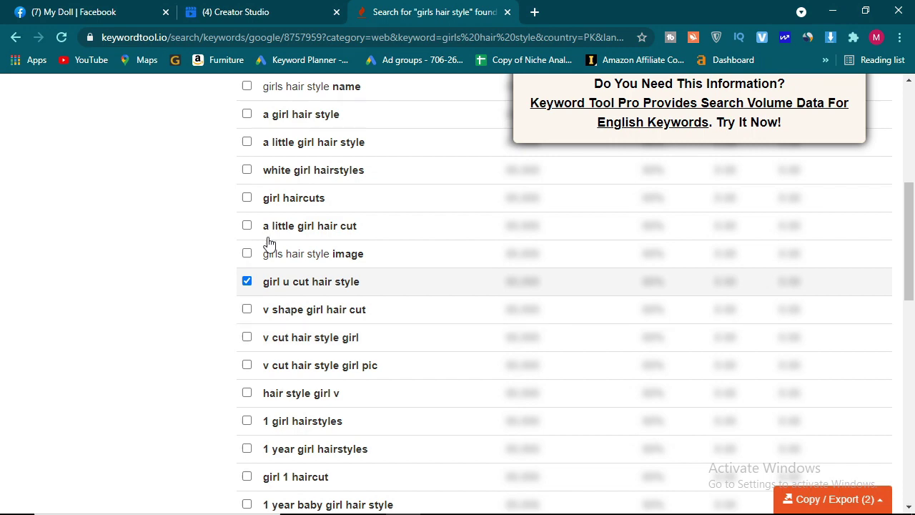
left_click(247, 282)
Copy the suggested keyword "girls hair style pic" and add it, followed by a comma, to the video's tags in Creator Studio
mouse_move(909, 236)
left_mouse_down()
mouse_move(912, 143)
mouse_move(913, 221)
left_mouse_up()
left_click_drag(350, 172, 266, 183)
key("ctrl+c")
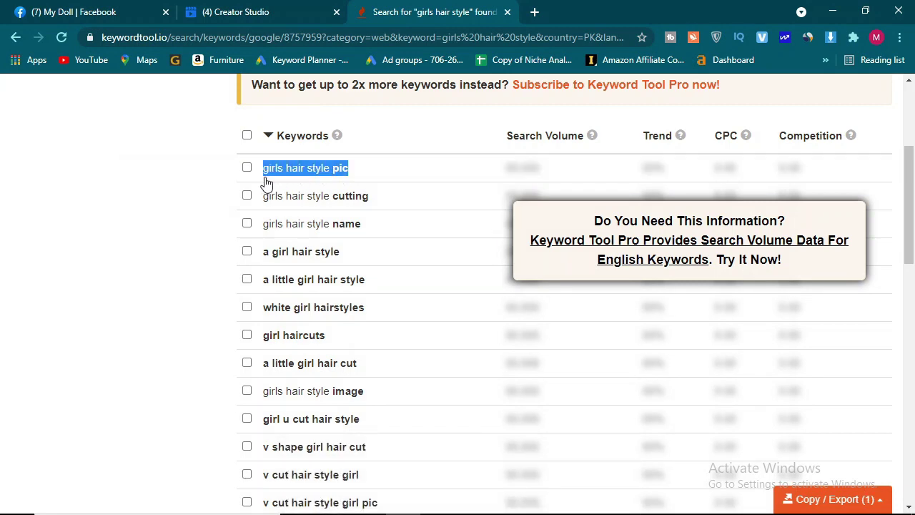
left_click(286, 12)
left_click(318, 248)
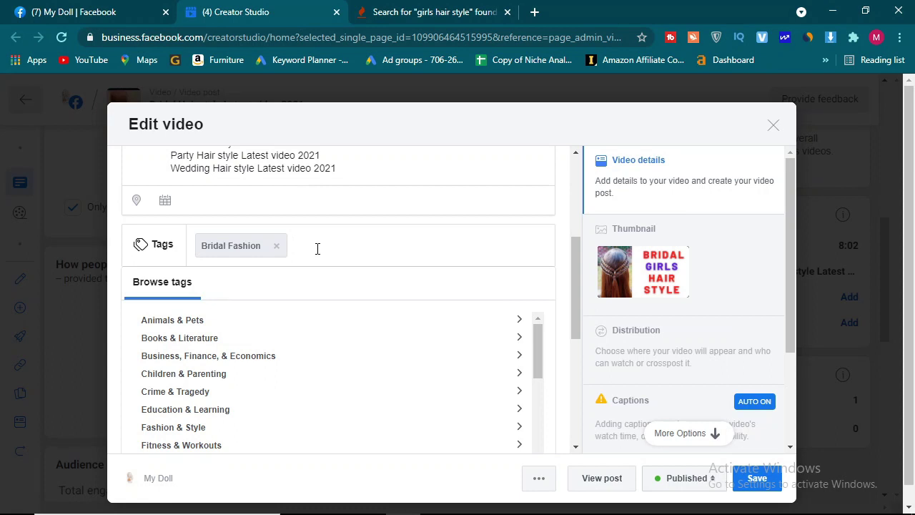
key("ctrl+v")
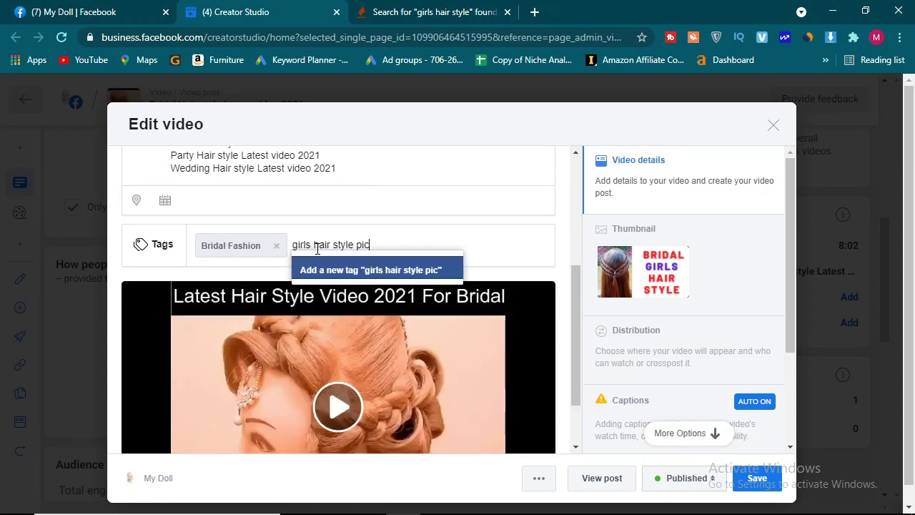
type(",")
key("Return")
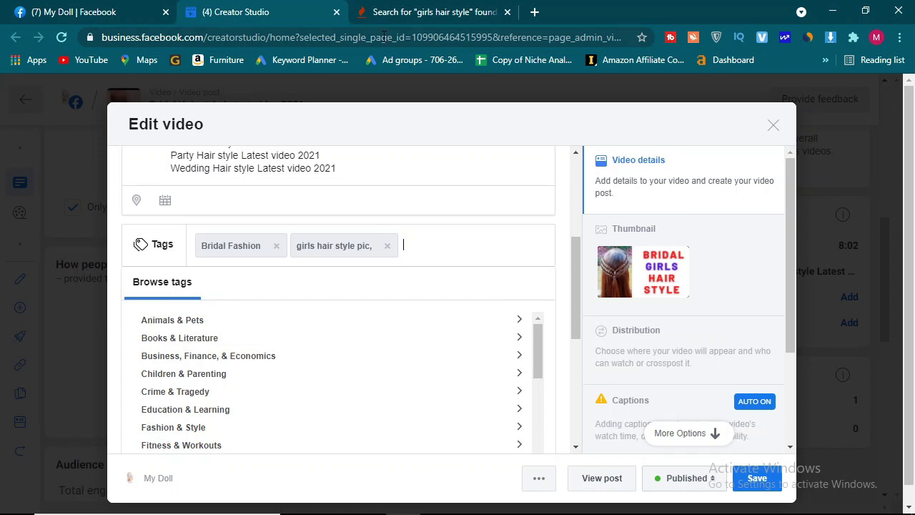
Copy the keyword "girls hair style cutting" from Keyword Tool, add it as a tag to the Creator Studio video, and save the changes
left_click(410, 12)
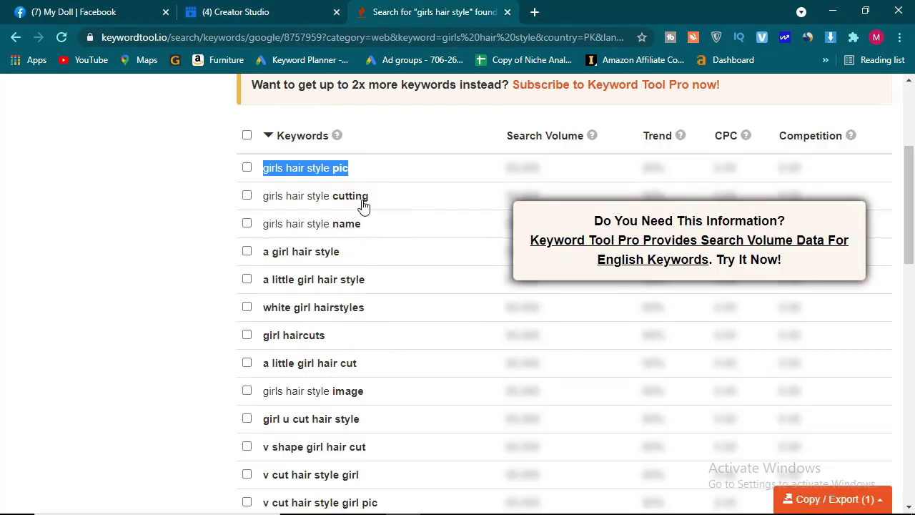
left_click_drag(379, 204, 267, 213)
key("ctrl+c")
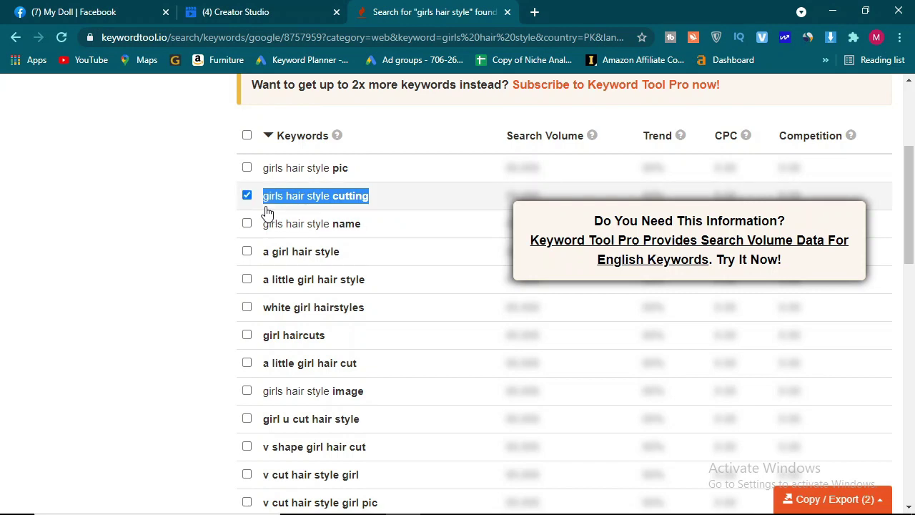
left_click(246, 12)
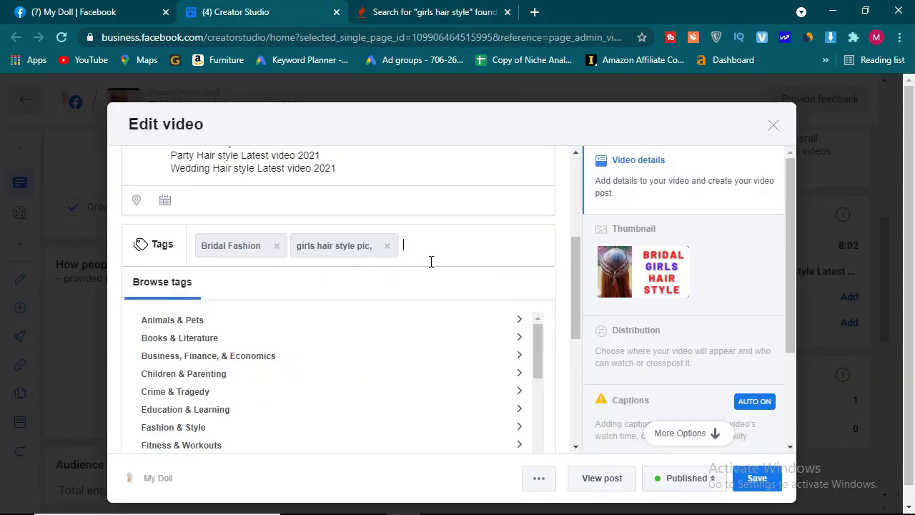
key("ctrl+v")
left_click(431, 269)
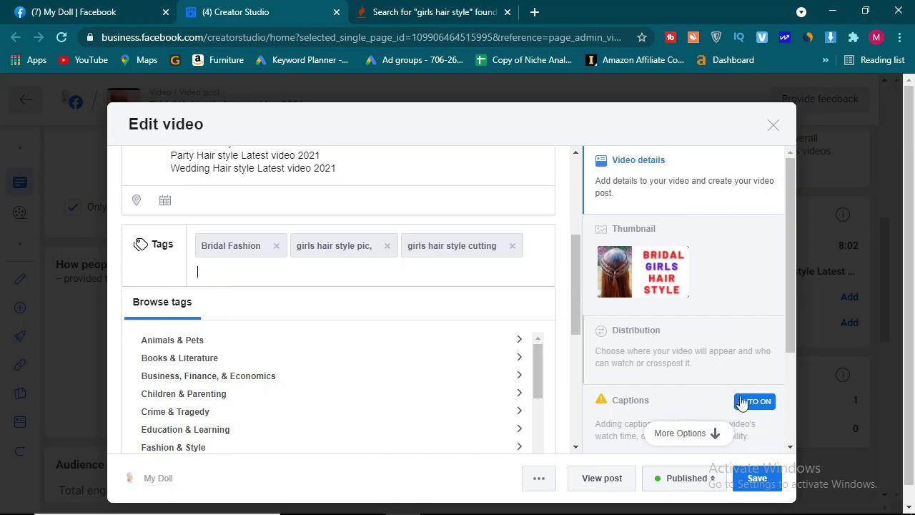
left_click(765, 477)
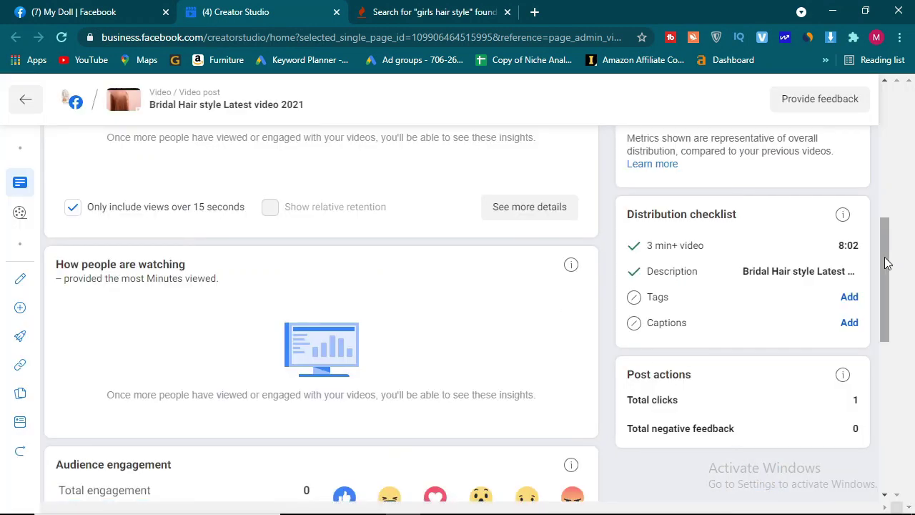
left_click_drag(889, 262, 905, 96)
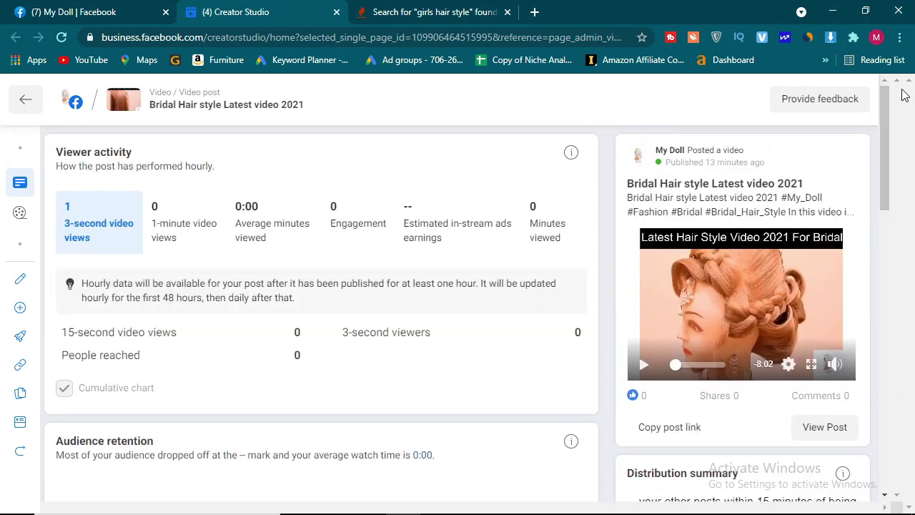